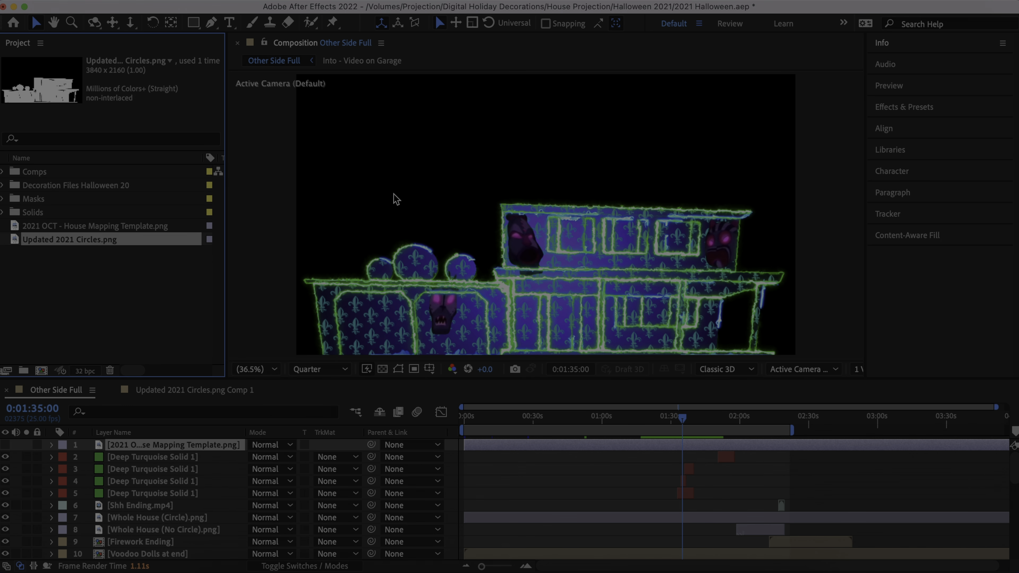
click(112, 1)
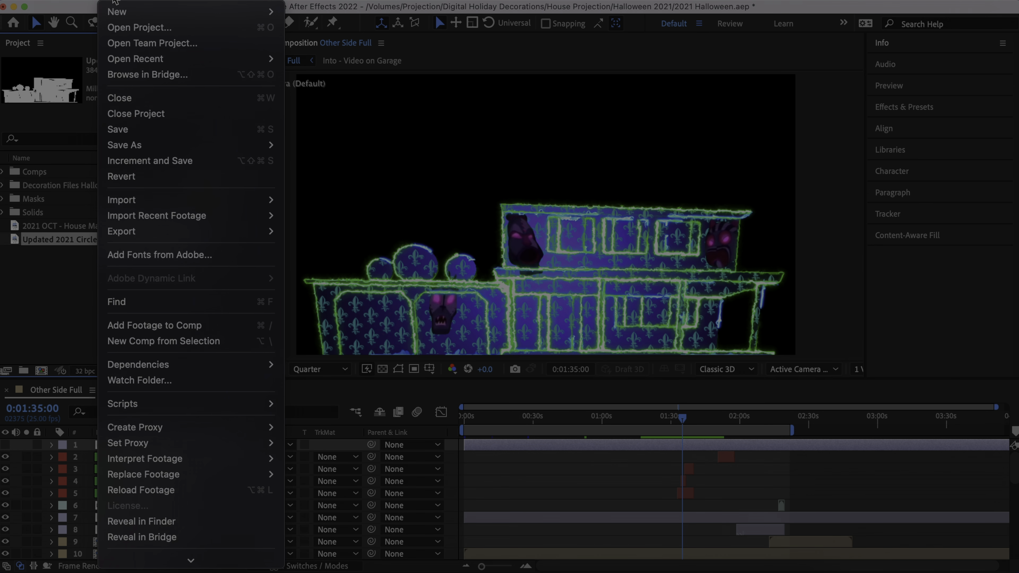
mouse_move(120, 11)
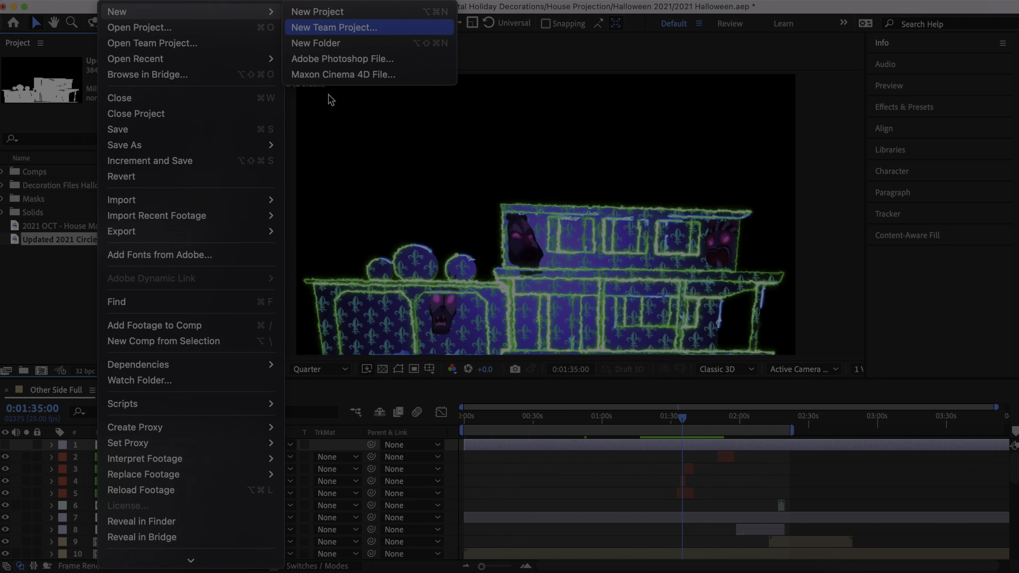
click(706, 56)
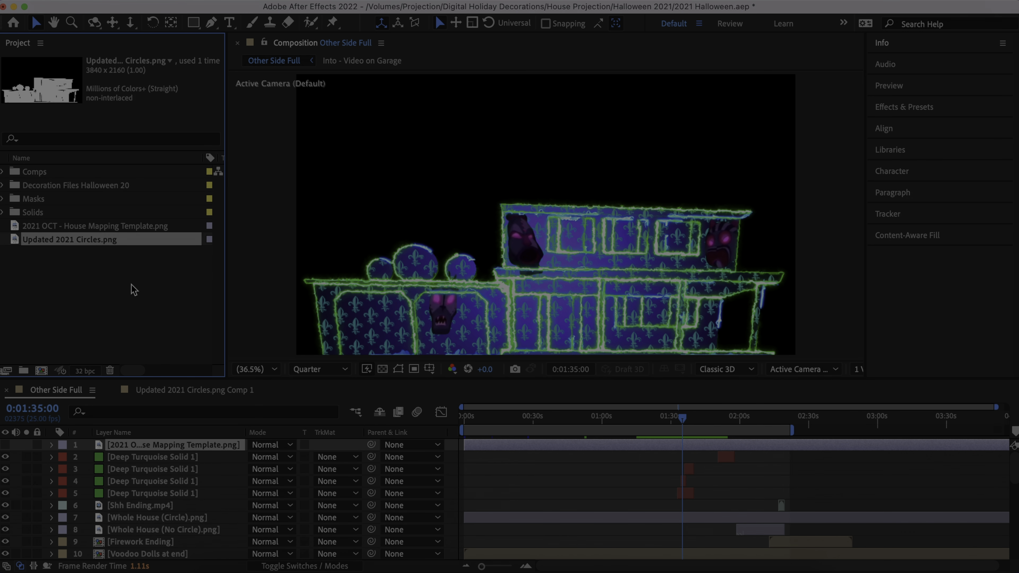
- Examine the contents of the Comps and Decoration Files Halloween 20 folders, including the Images, Music and Videos subfolders
click(3, 171)
scroll(46, 230, down, 5)
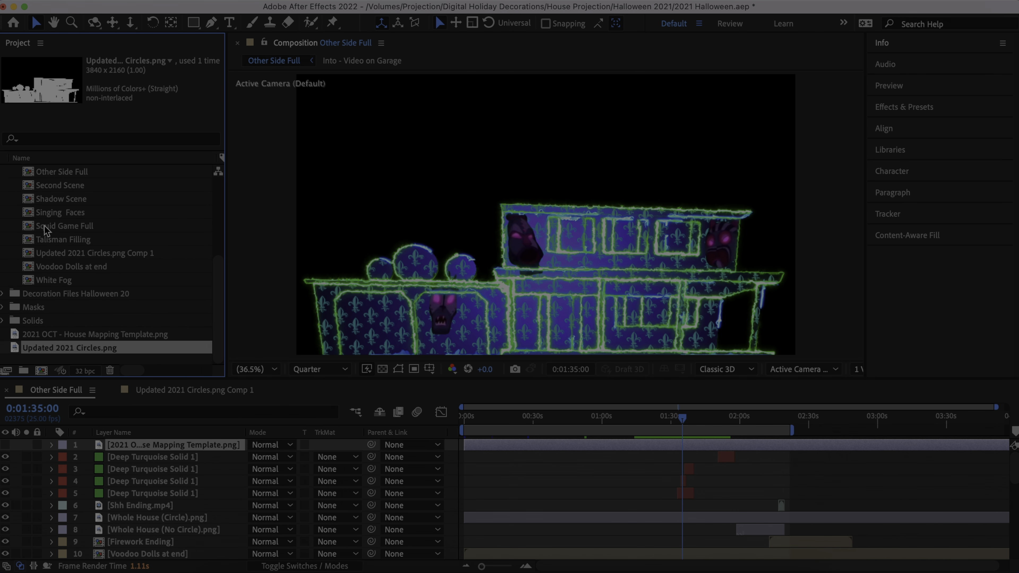
click(3, 294)
scroll(3, 296, down, 2)
click(15, 267)
scroll(17, 271, down, 4)
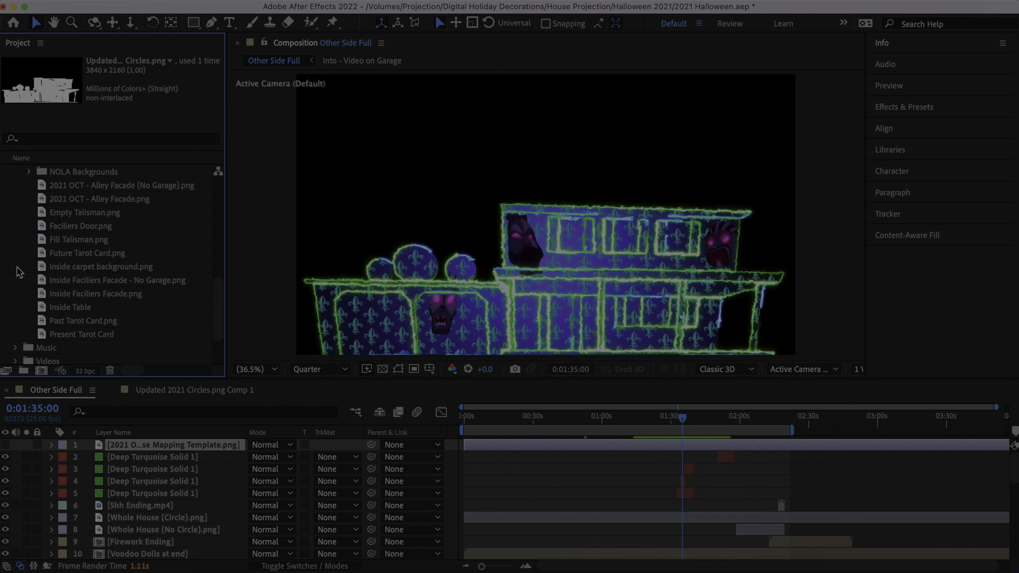
click(15, 279)
scroll(16, 296, down, 1)
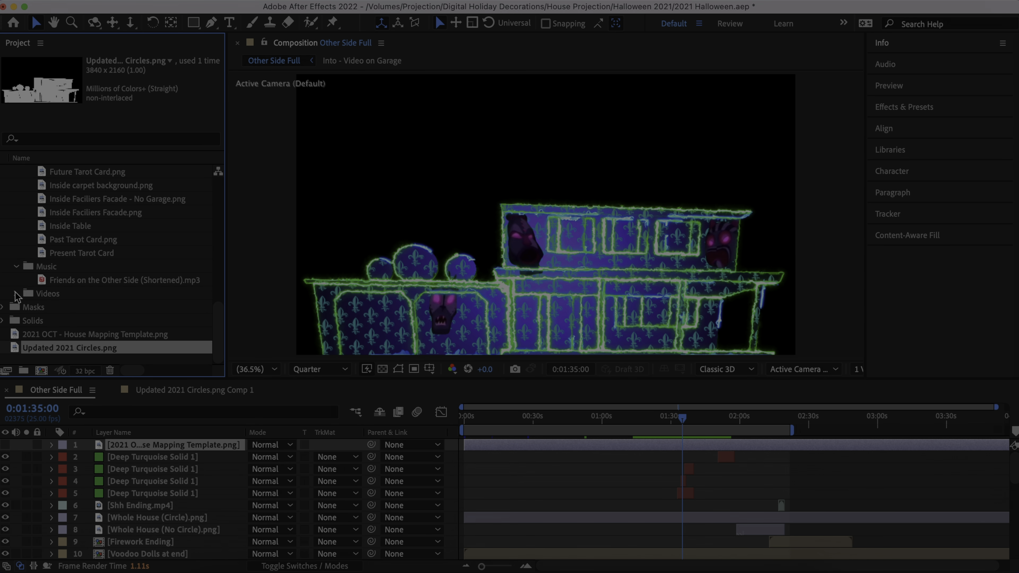
click(15, 294)
scroll(15, 296, down, 12)
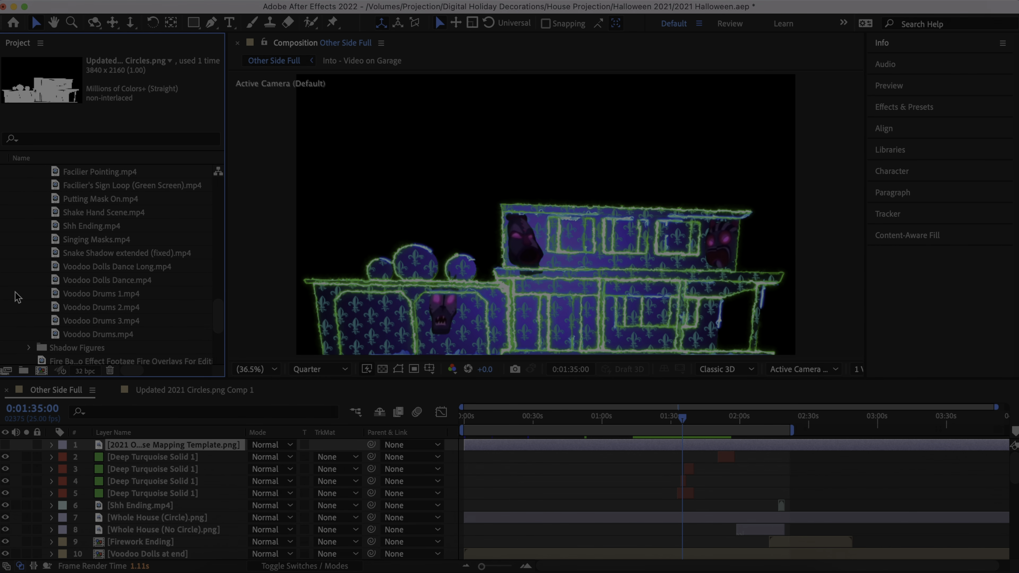
scroll(15, 297, up, 1)
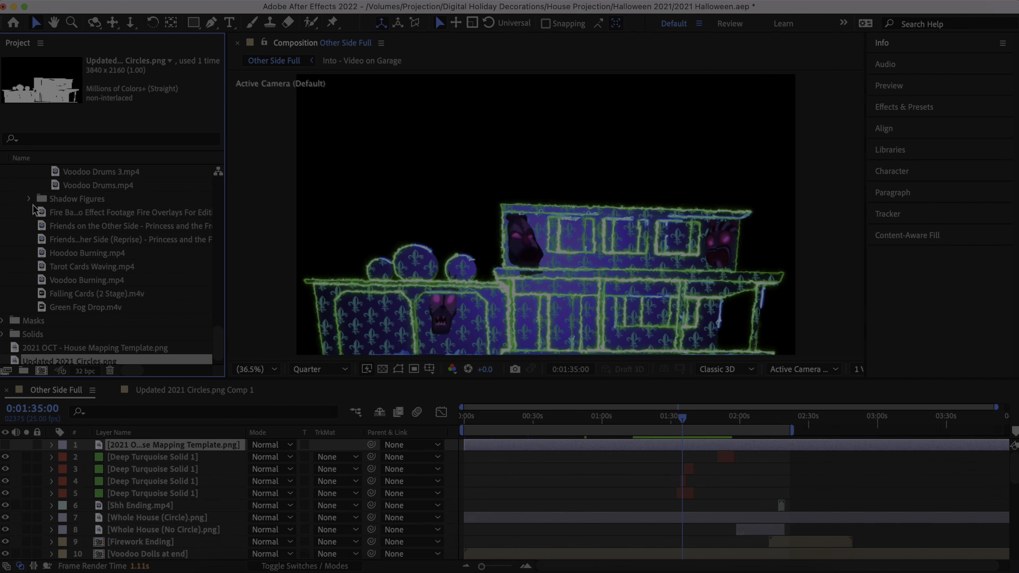
scroll(32, 206, up, 9)
scroll(32, 237, up, 2)
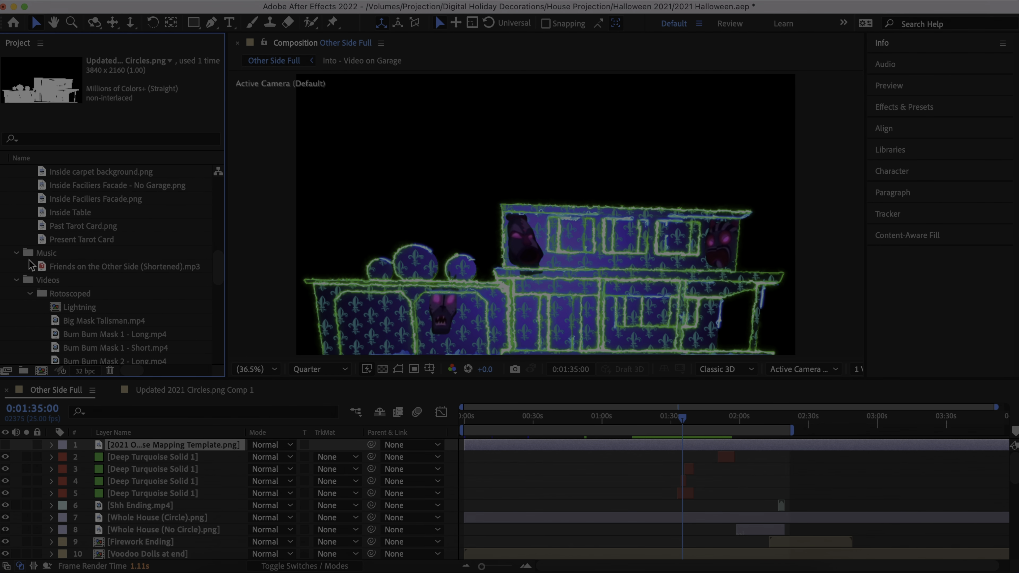
- Collapse all the expanded project folders and their subfolders, and clear the footage selection
click(31, 294)
click(16, 280)
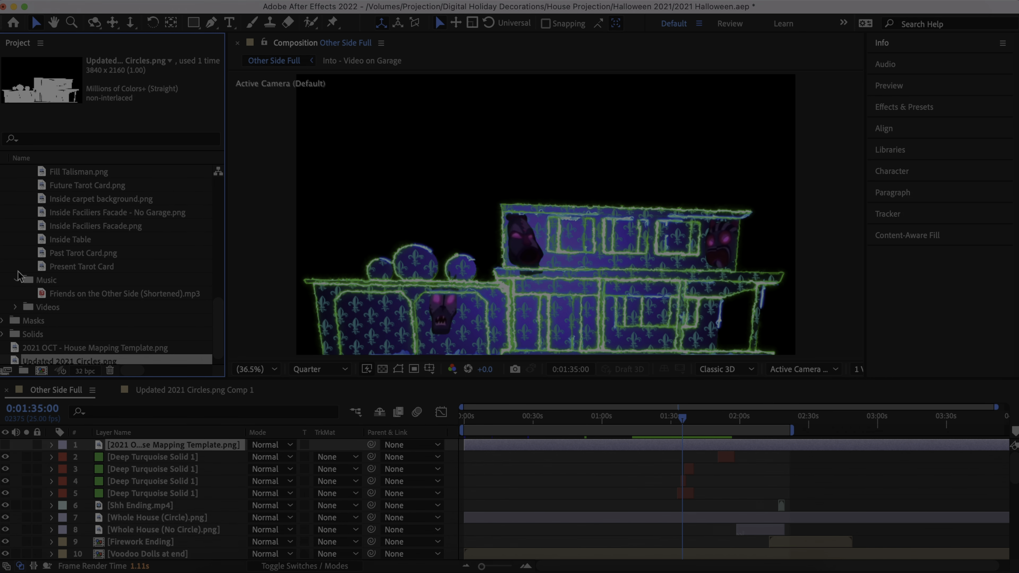
scroll(18, 269, up, 6)
click(15, 254)
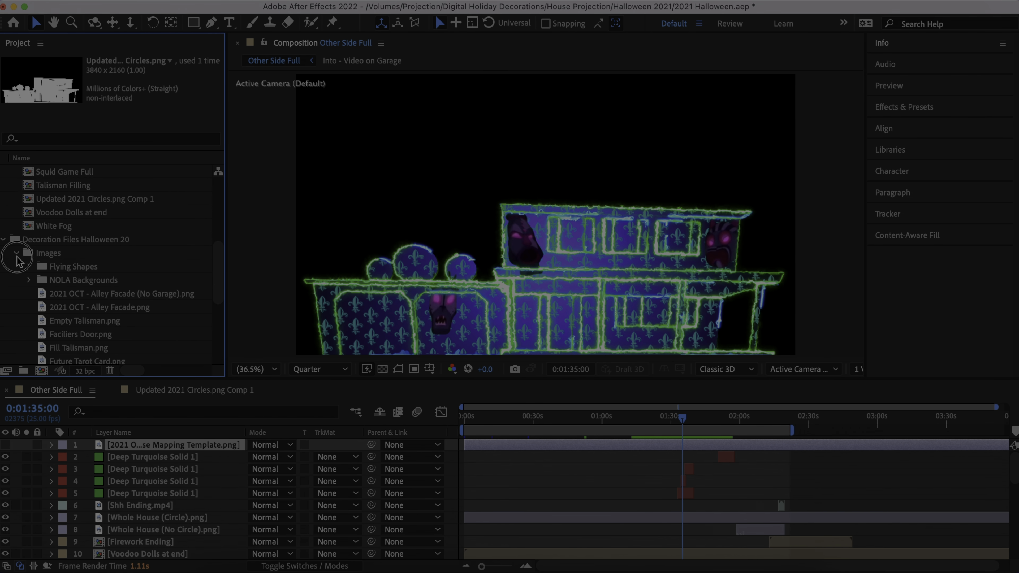
scroll(18, 261, up, 6)
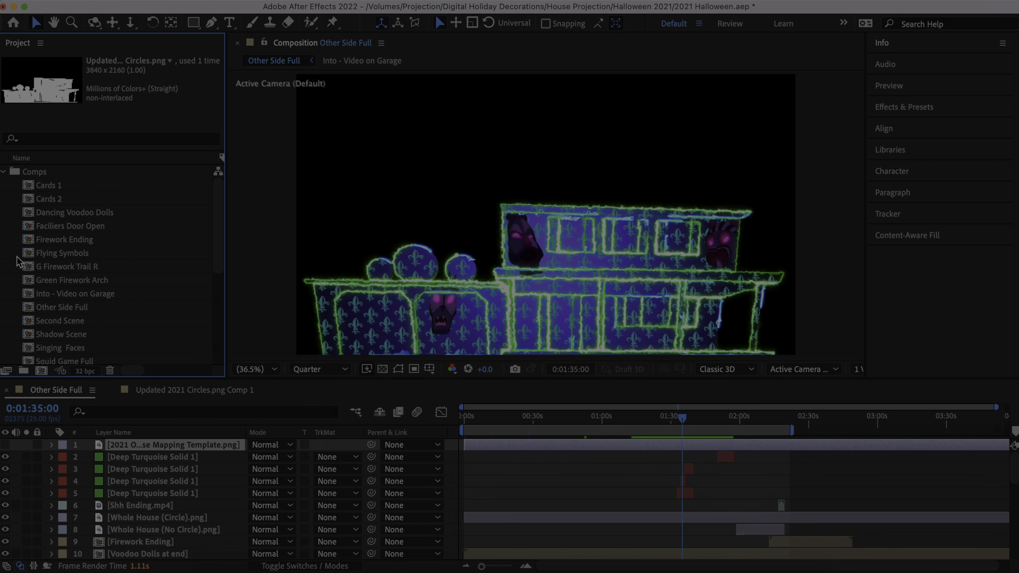
click(3, 171)
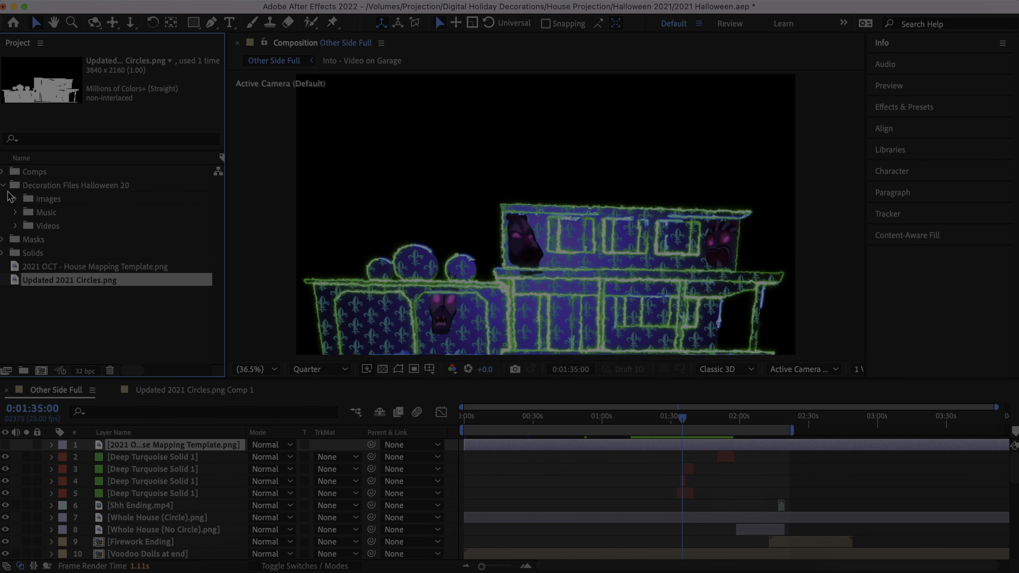
click(3, 185)
click(42, 288)
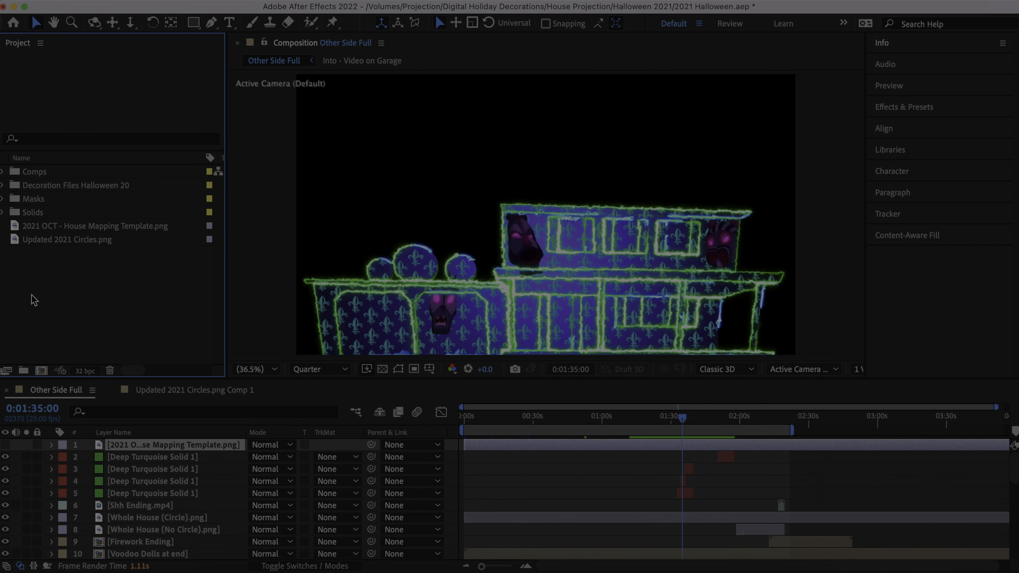
click(118, 4)
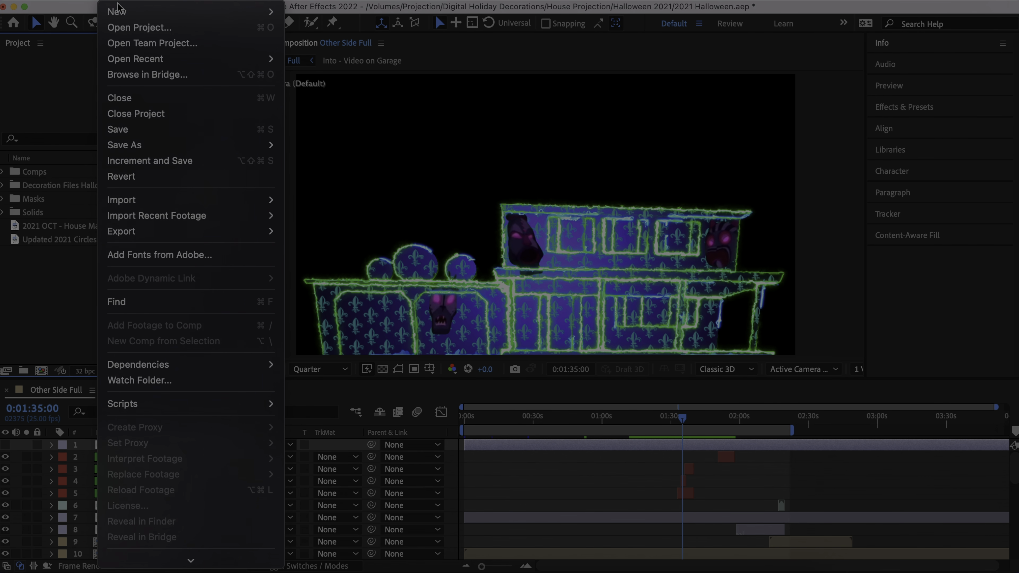
mouse_move(163, 200)
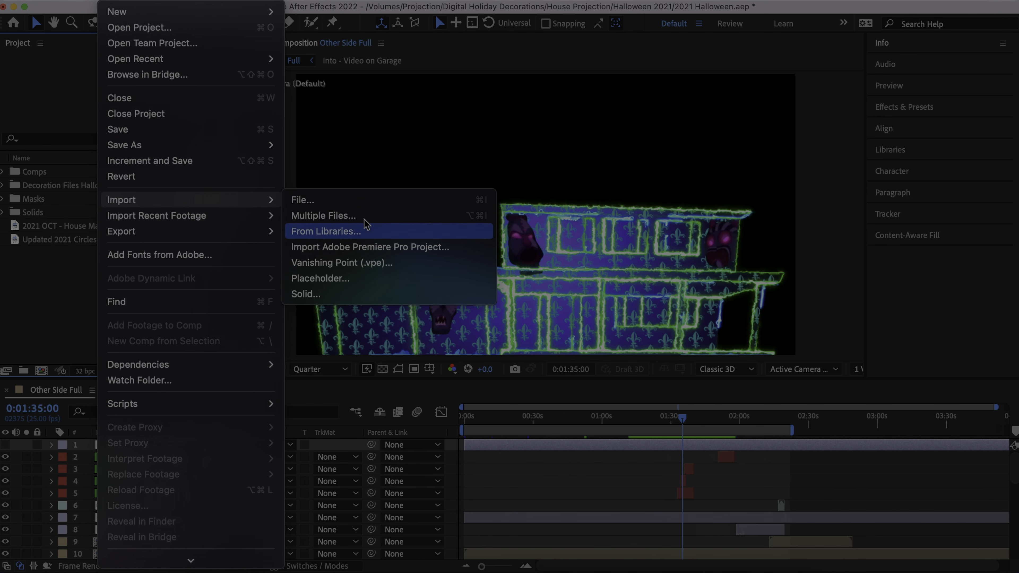
click(59, 302)
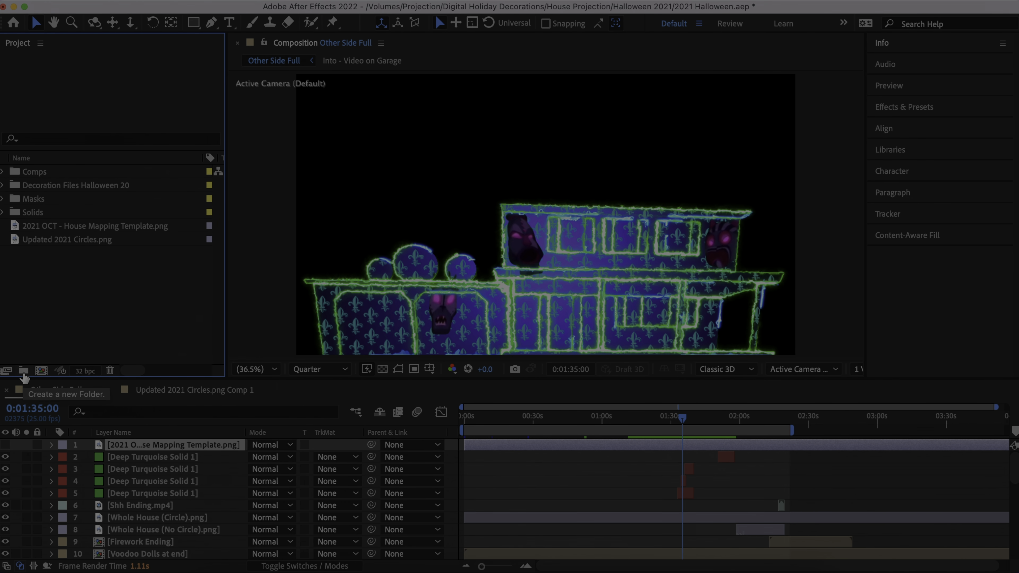
- Add an empty folder to the project and delete it
click(23, 372)
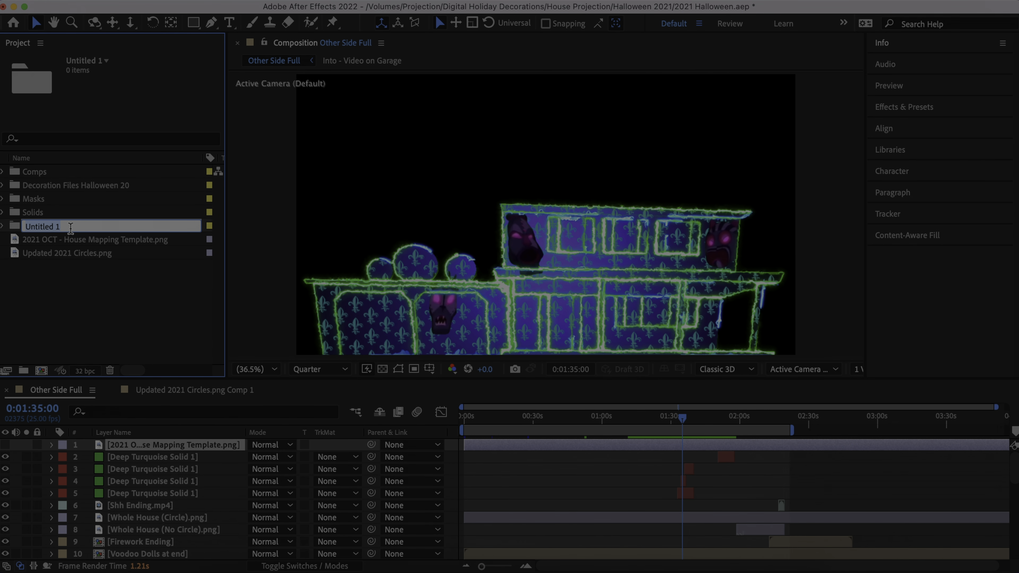
click(75, 300)
click(54, 231)
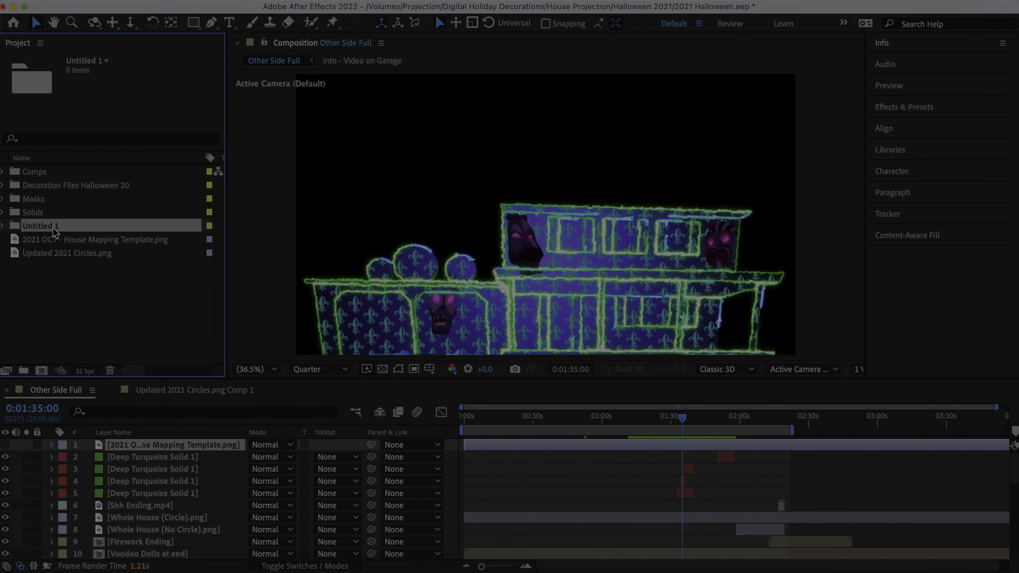
key(Delete)
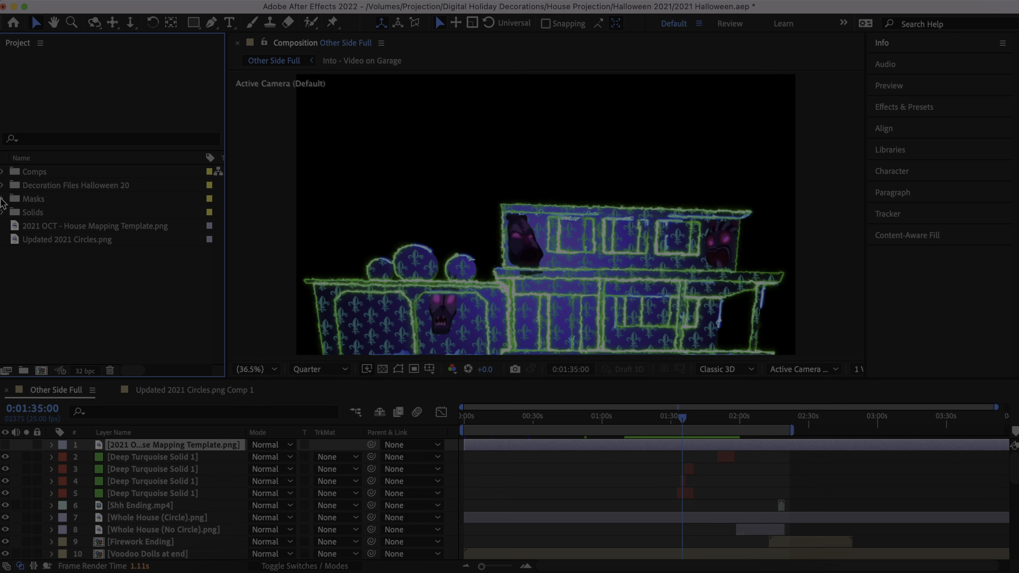
- Look into the Masks folder, select 2nd Floor Siding.png, and collapse the folder
click(1, 199)
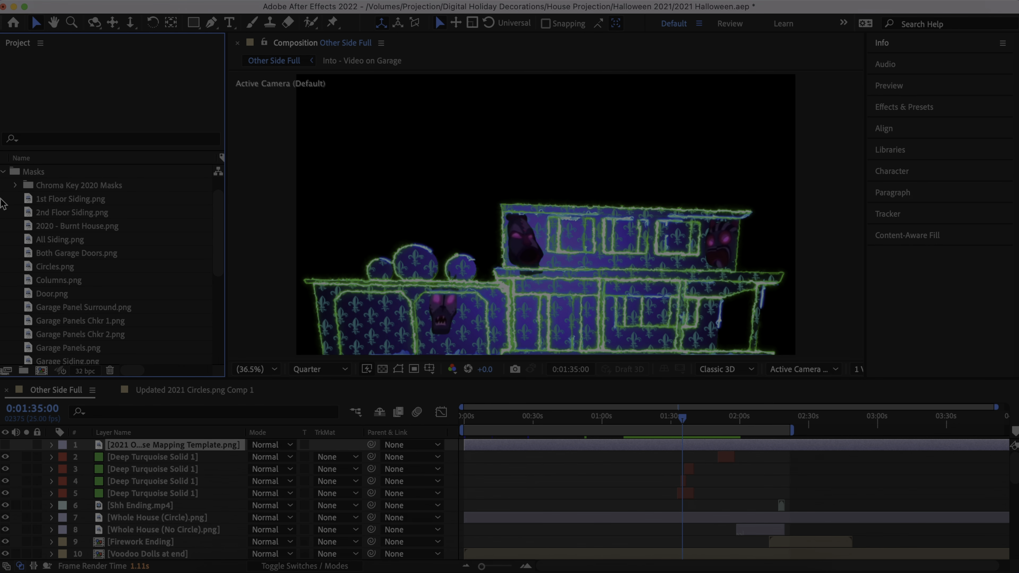
click(62, 216)
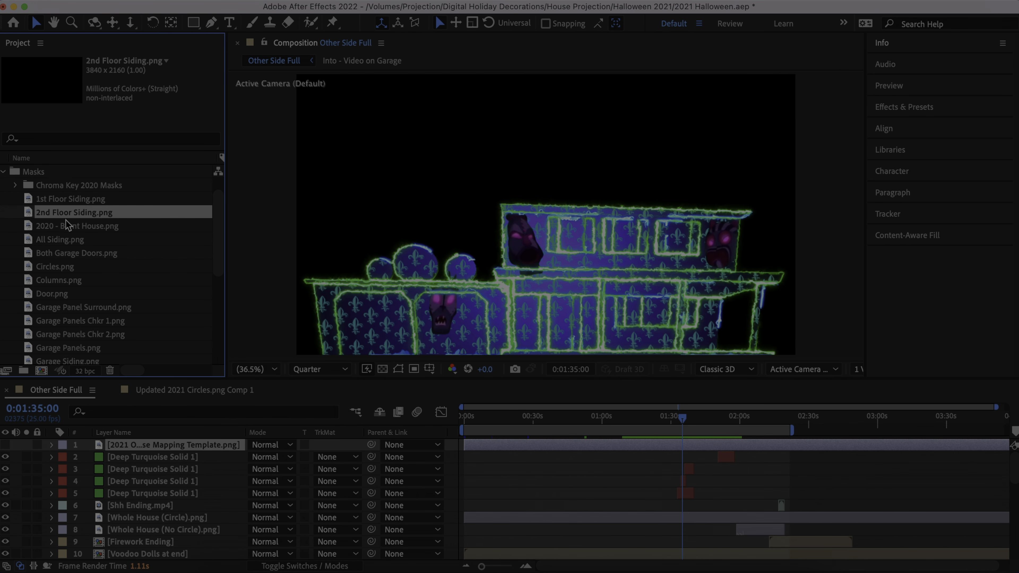
click(3, 172)
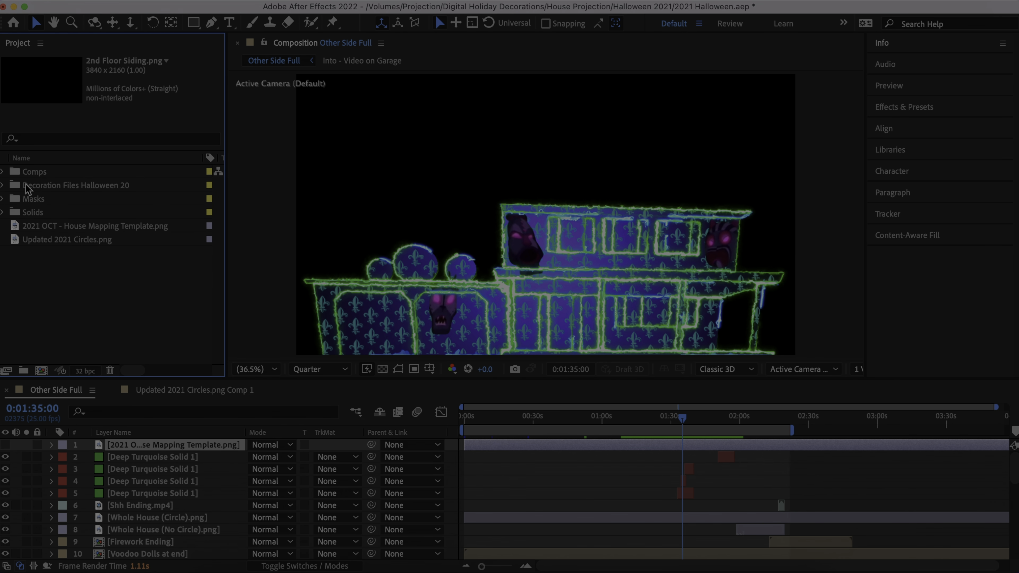
- Open Tarot Cards Waving.mp4 from the Decoration Files Halloween 20 Videos folder as footage and scrub to about 10 seconds
click(3, 185)
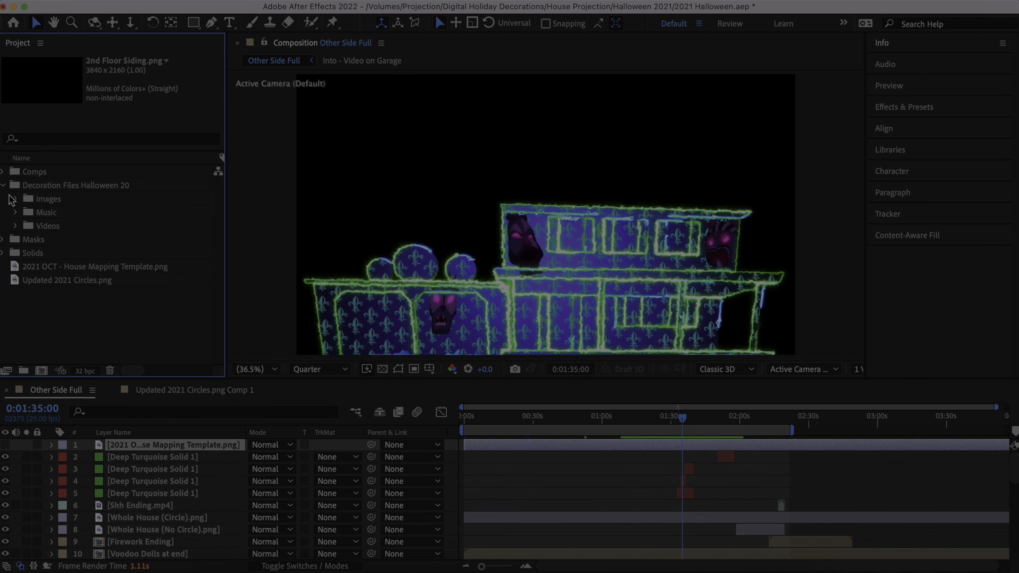
click(15, 225)
scroll(18, 228, down, 3)
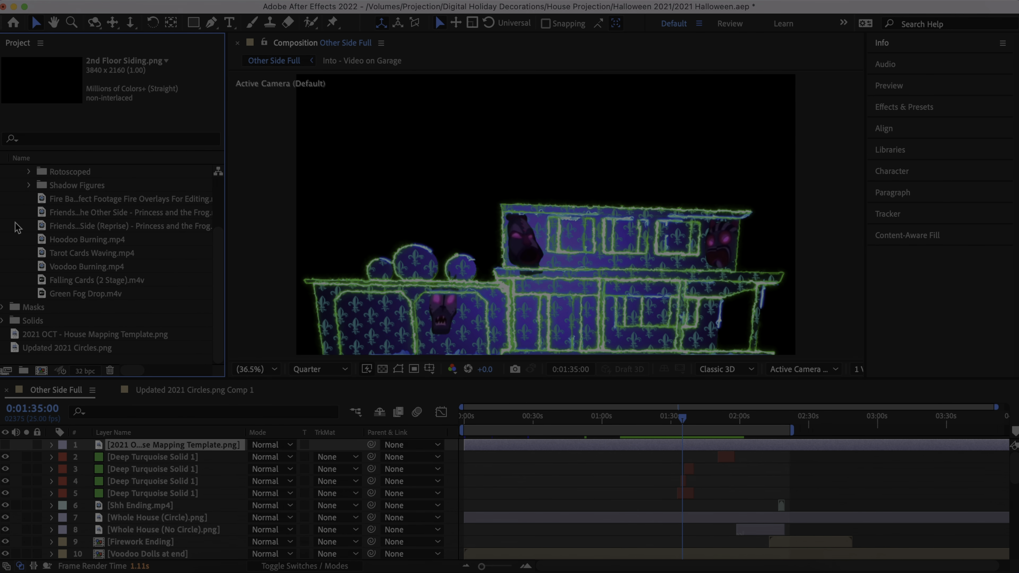
click(76, 254)
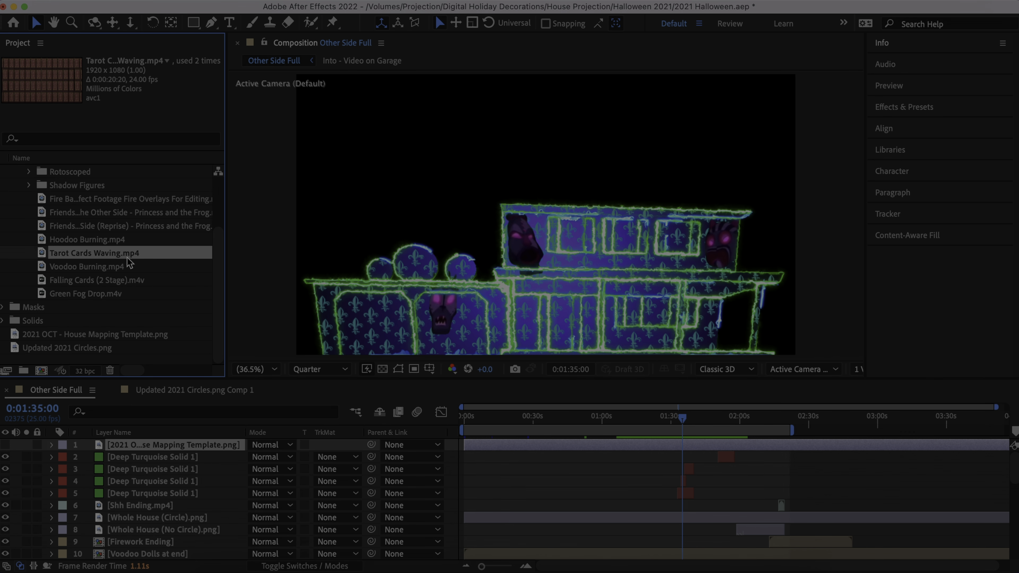
double_click(109, 253)
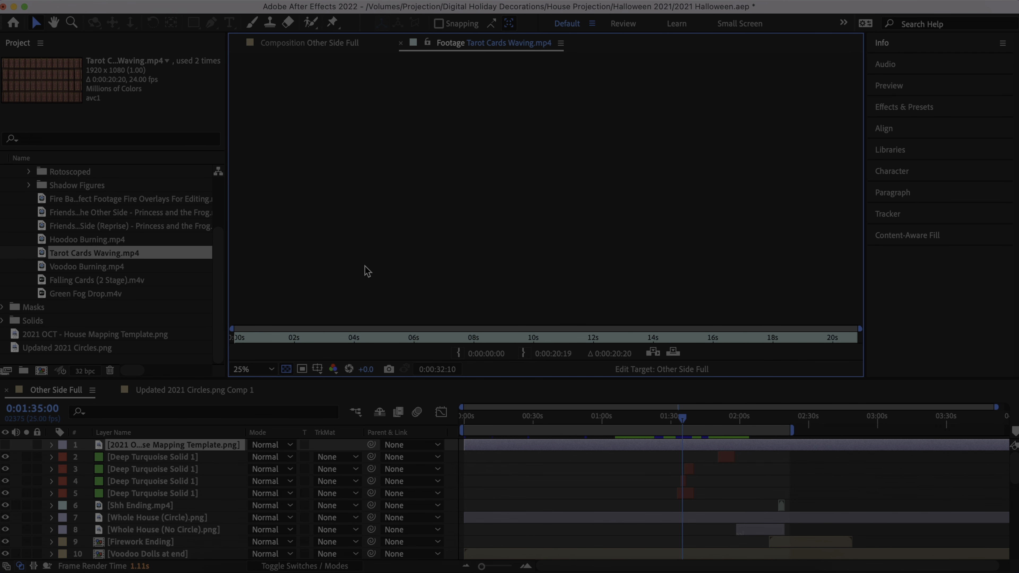
click(263, 341)
drag(268, 336, 560, 354)
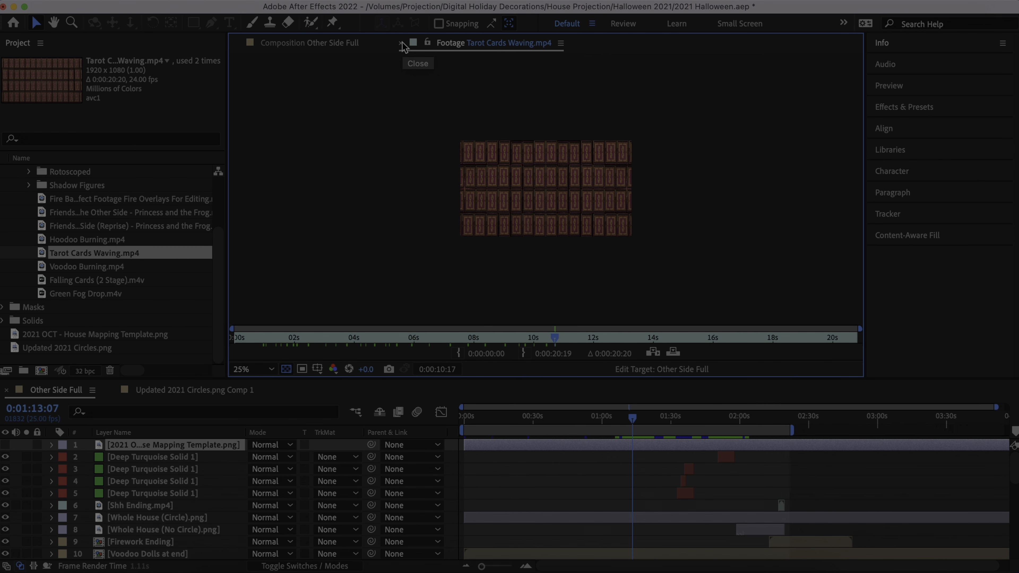
- Compare the Other Side Full composition with the Tarot Cards Waving.mp4 footage, and close the footage view
click(341, 43)
click(457, 47)
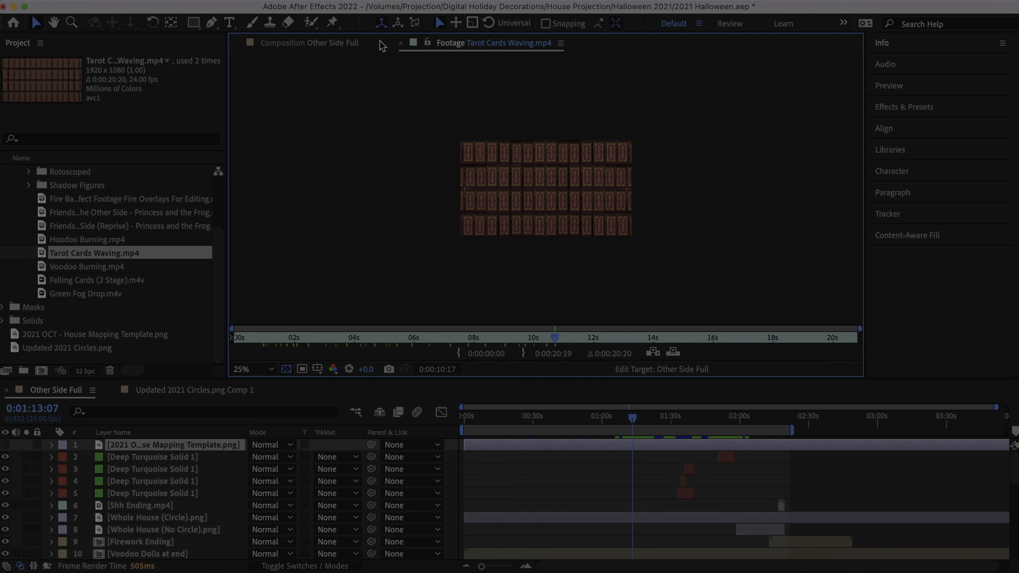
click(344, 43)
click(441, 46)
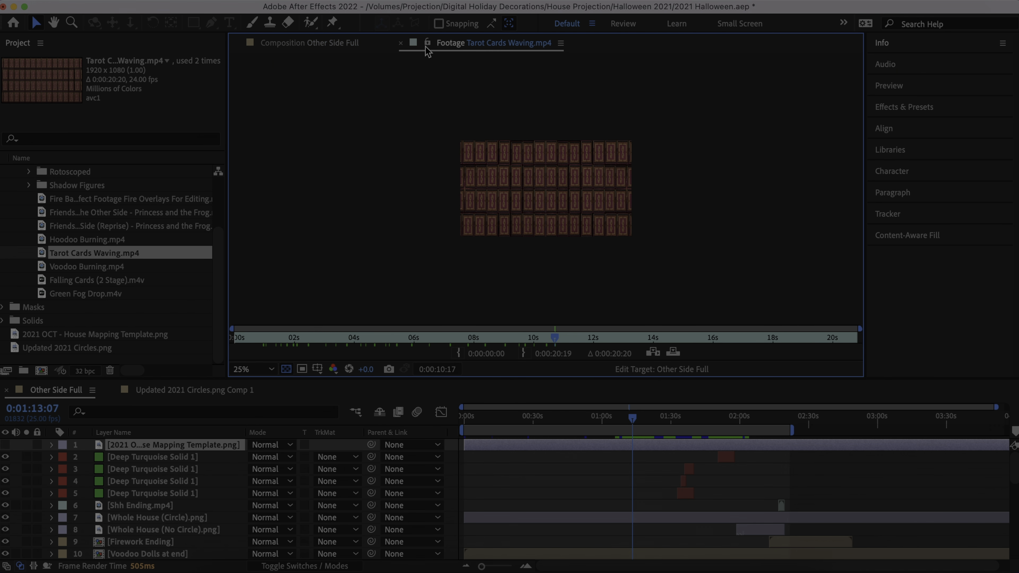
click(400, 44)
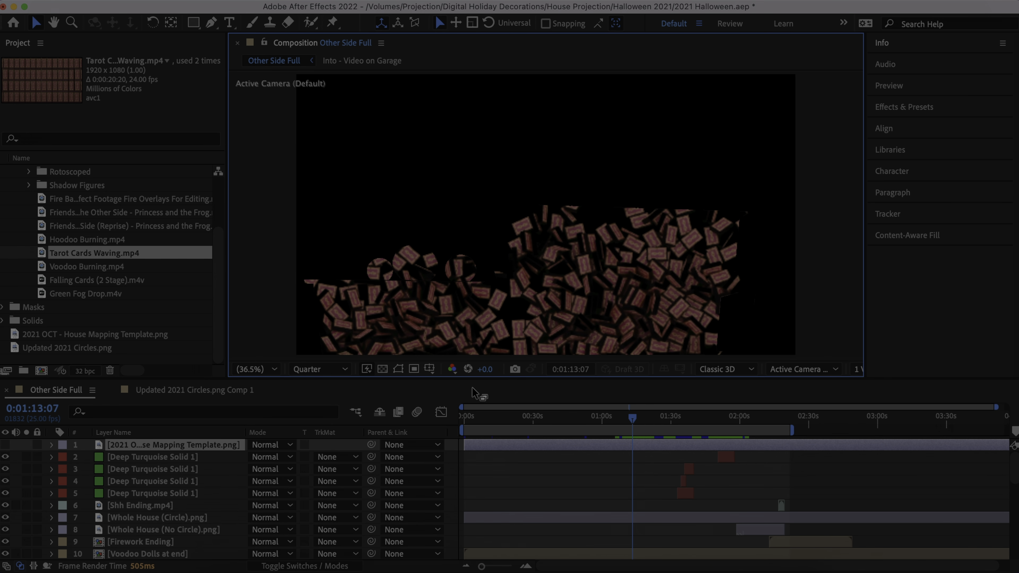
- Collapse the Videos subfolder and the Decoration Files Halloween 20 folder
scroll(37, 199, up, 5)
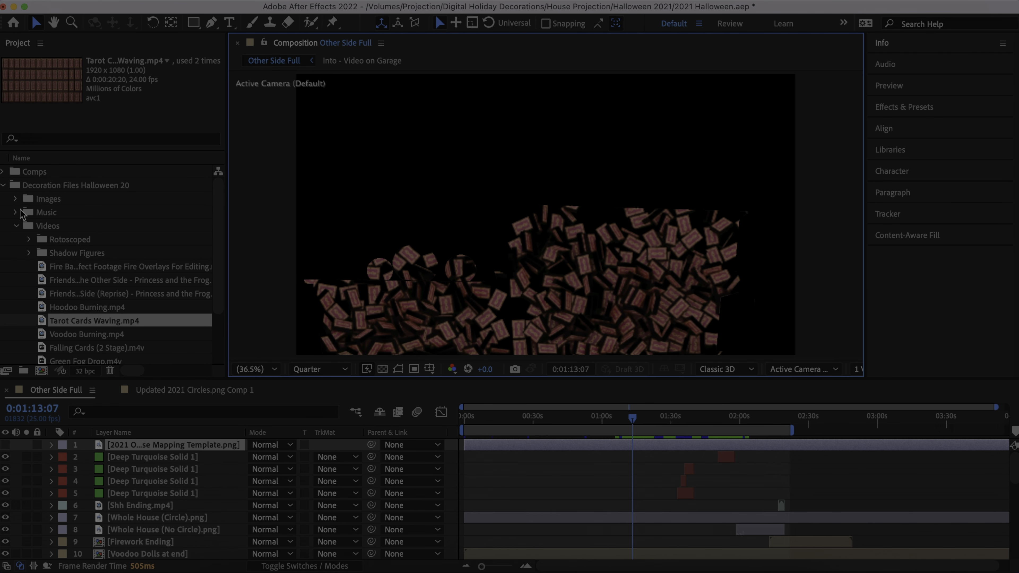
click(16, 227)
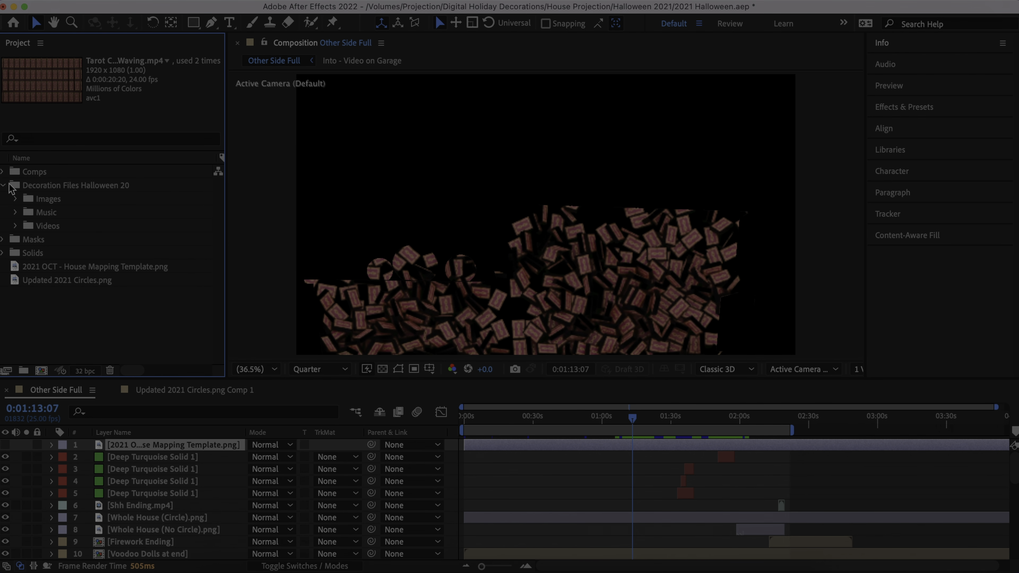
click(4, 186)
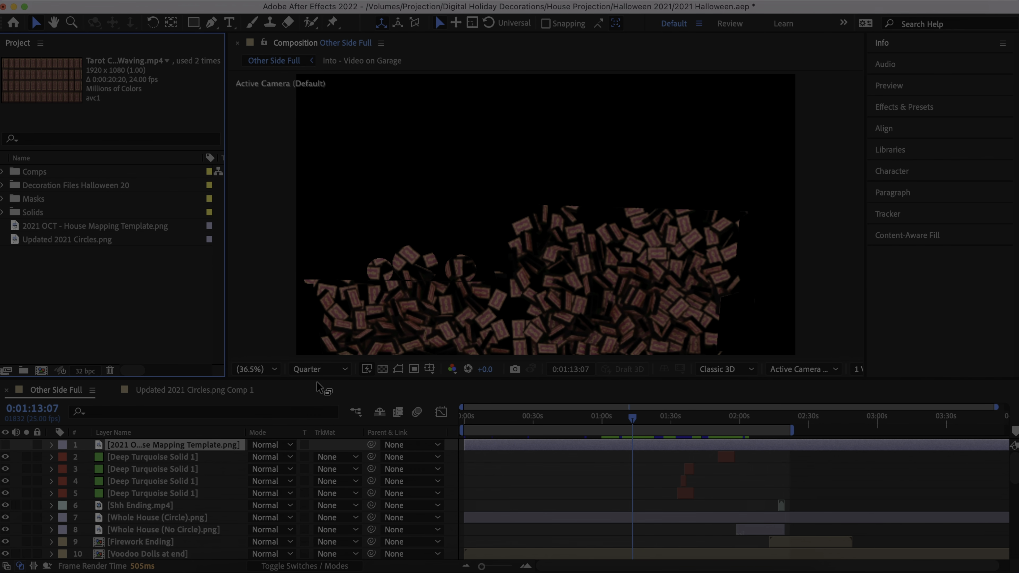
- Magnify the Other Side Full composition view to 66.7% and restore its magnification to Fit up to 200%
click(273, 370)
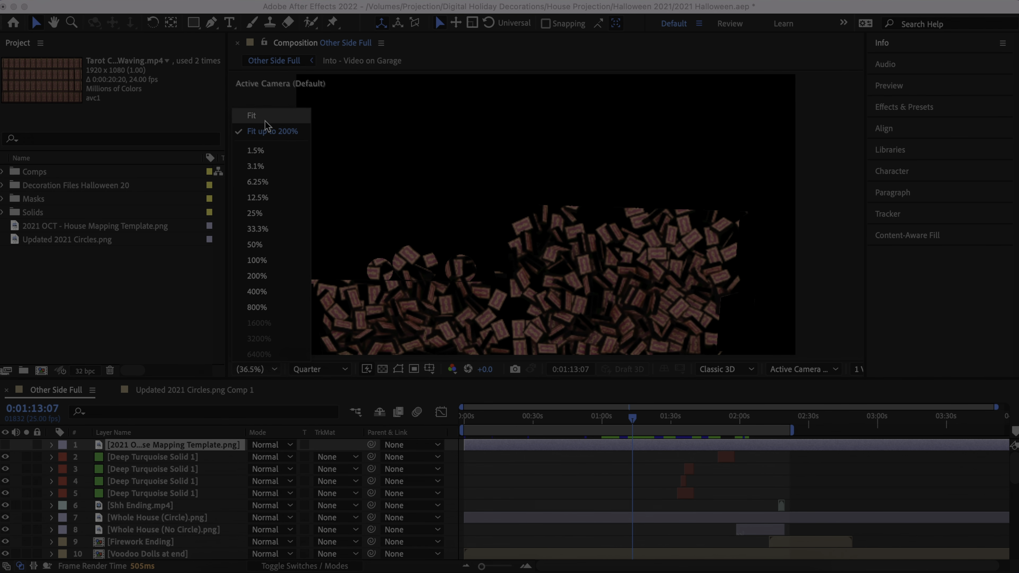
click(504, 229)
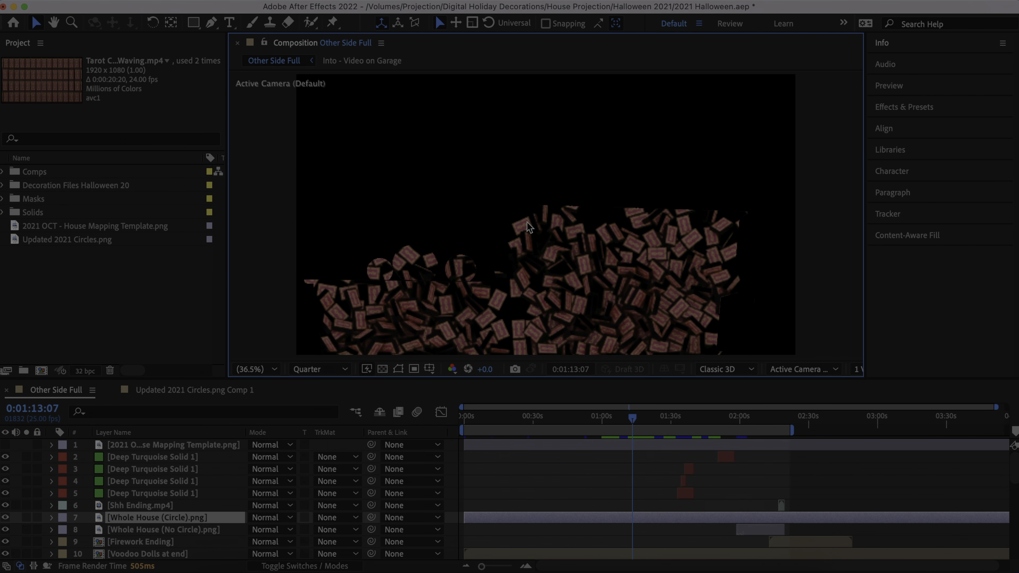
scroll(525, 202, up, 2)
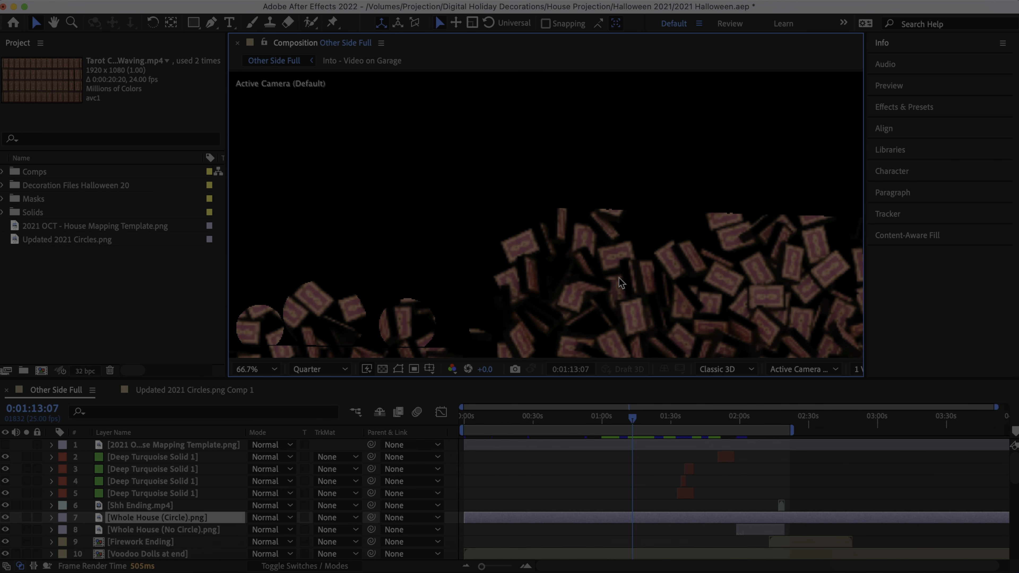
click(274, 370)
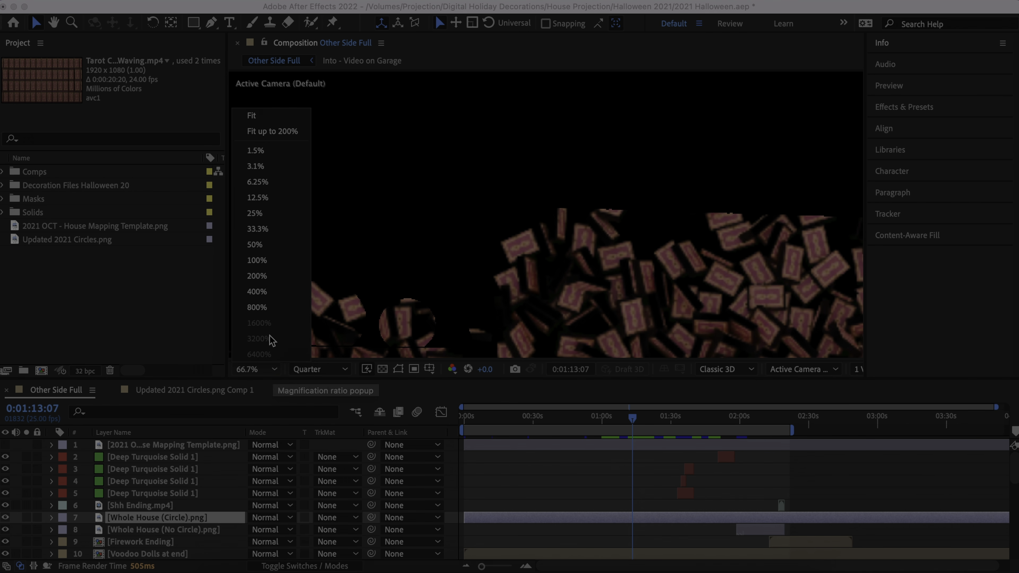
click(273, 132)
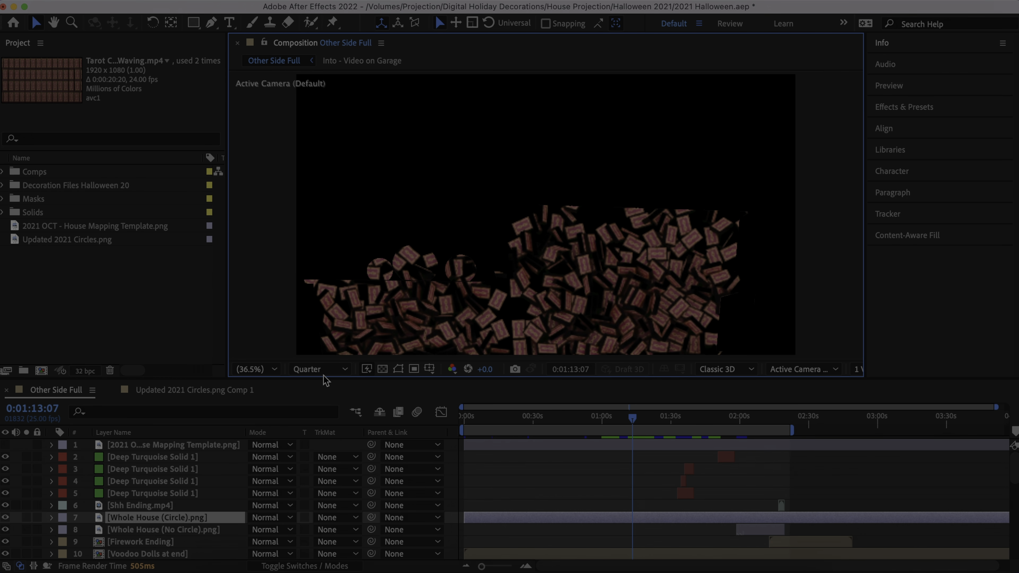
- Set the composition's preview resolution to Full and move the current time to 0:01:15:11
click(338, 376)
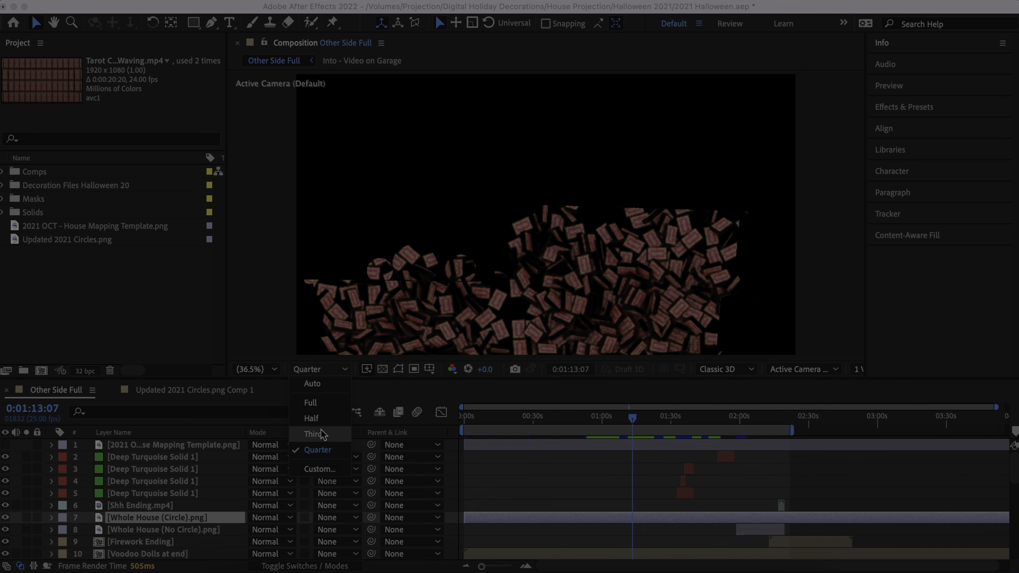
click(318, 405)
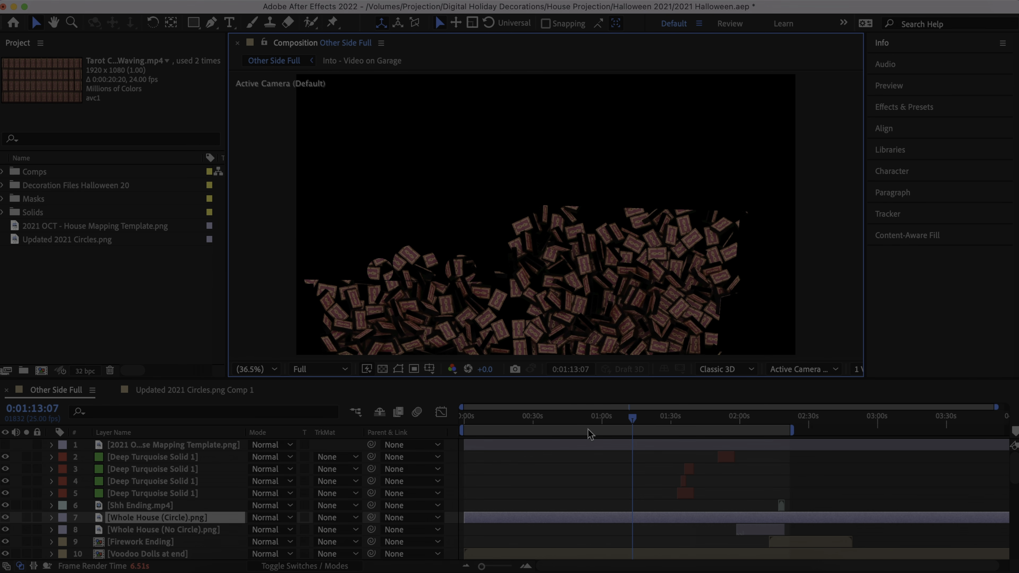
drag(633, 423, 638, 425)
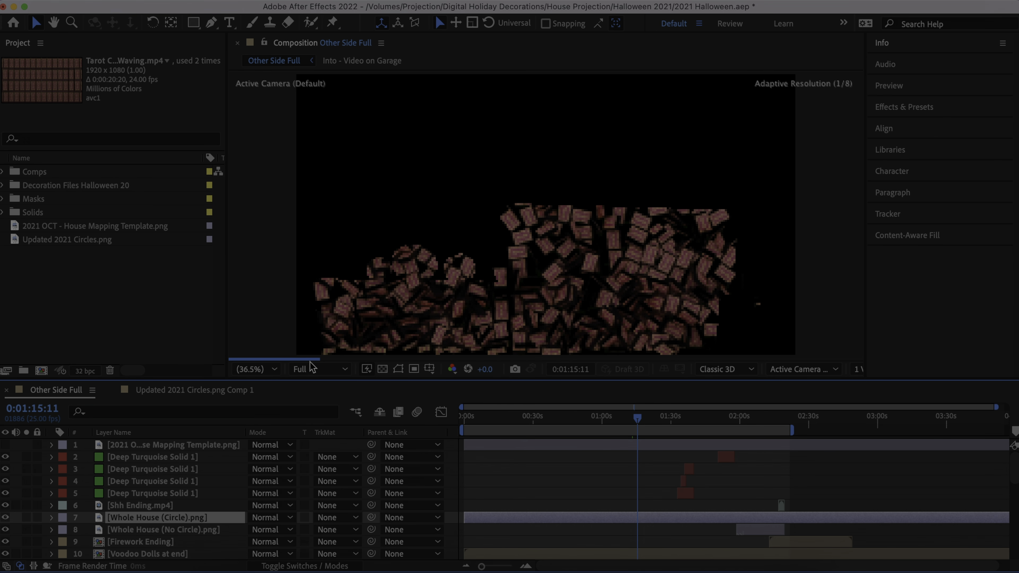
- Set the composition's preview resolution to Quarter and move the current time to 0:01:14:13
click(342, 369)
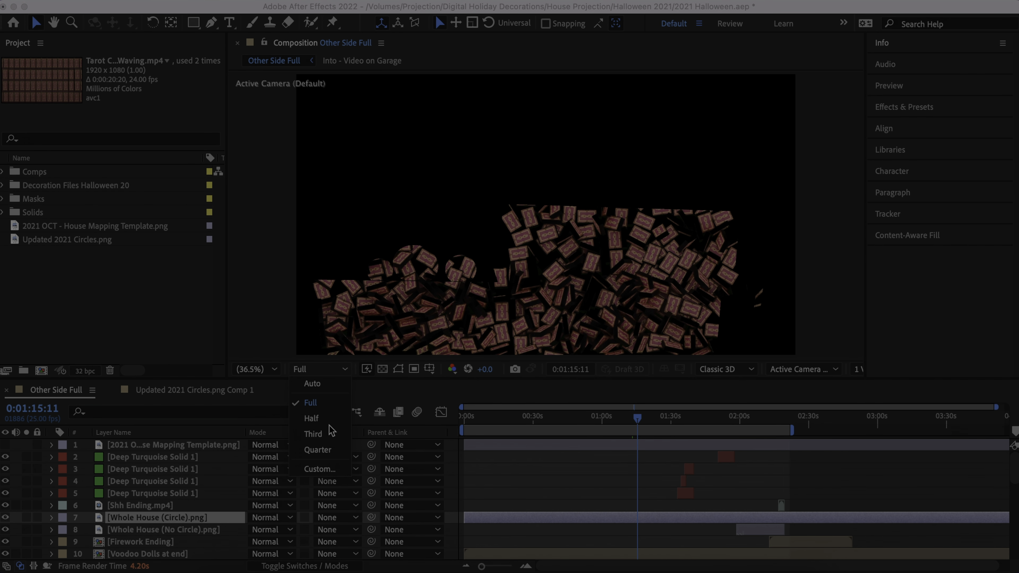
click(327, 449)
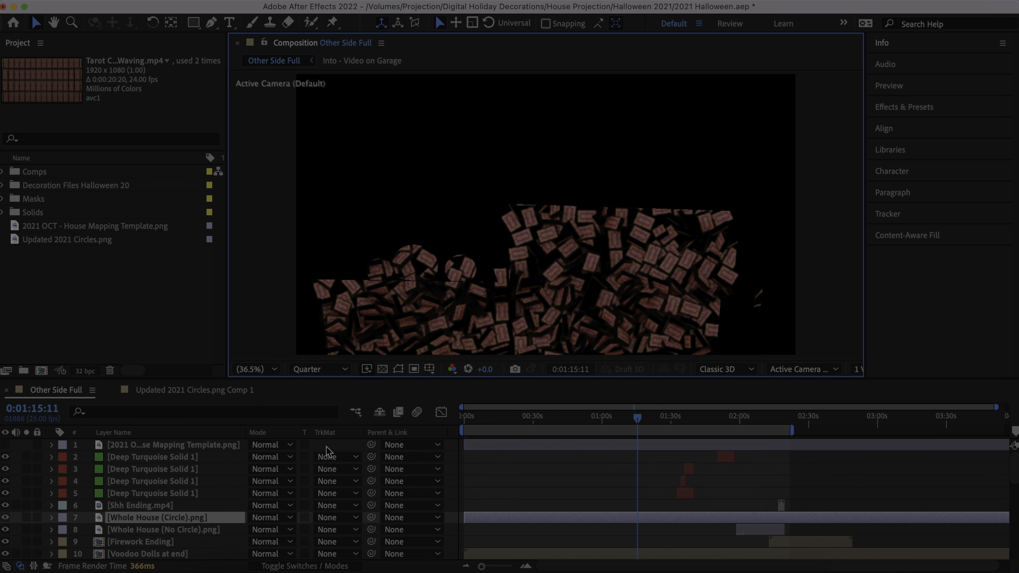
click(641, 421)
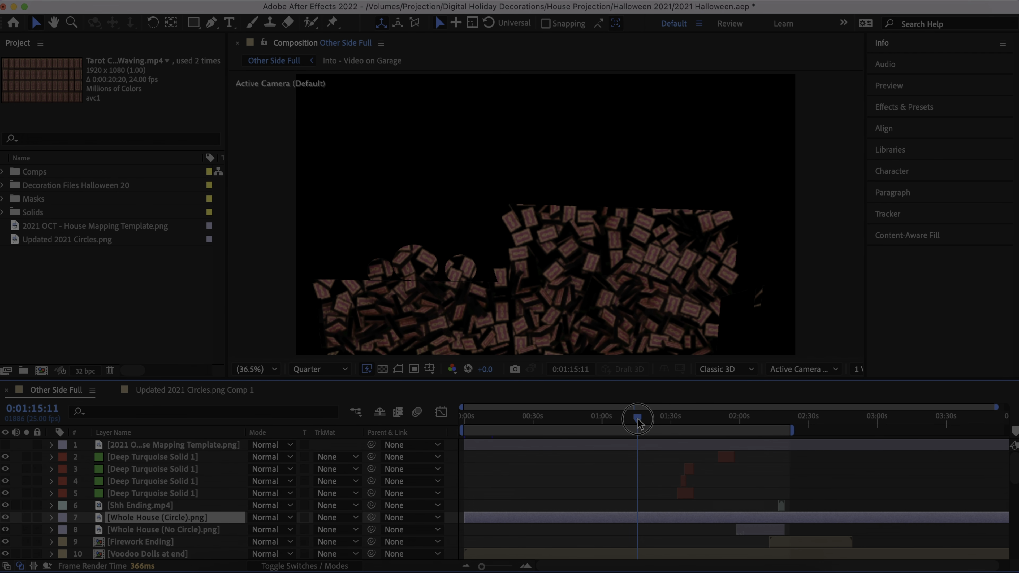
click(638, 419)
drag(637, 423, 635, 422)
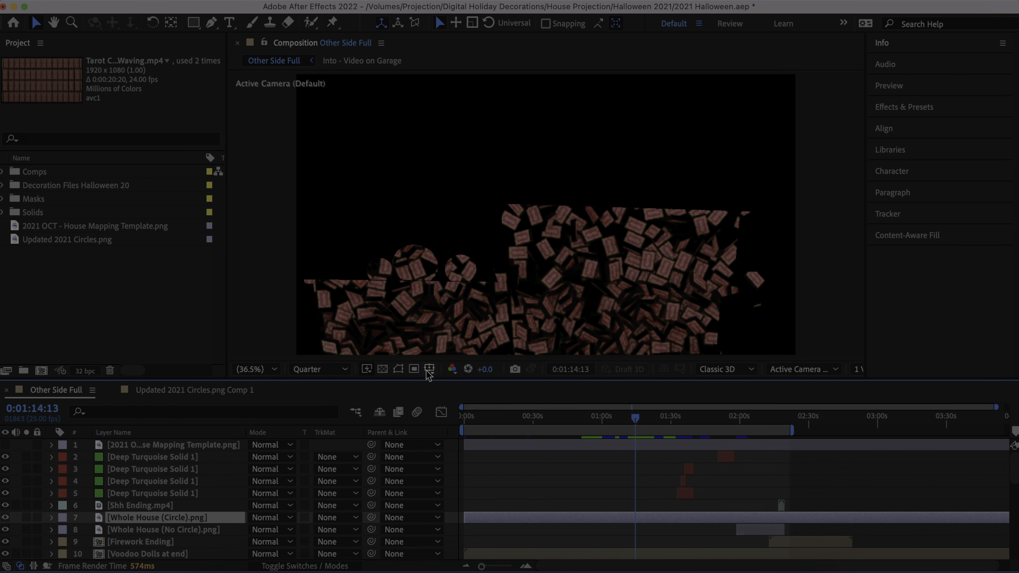
- Look through the channel and color management options, and try lowering the preview exposure to about -1.3 before resetting it
click(453, 372)
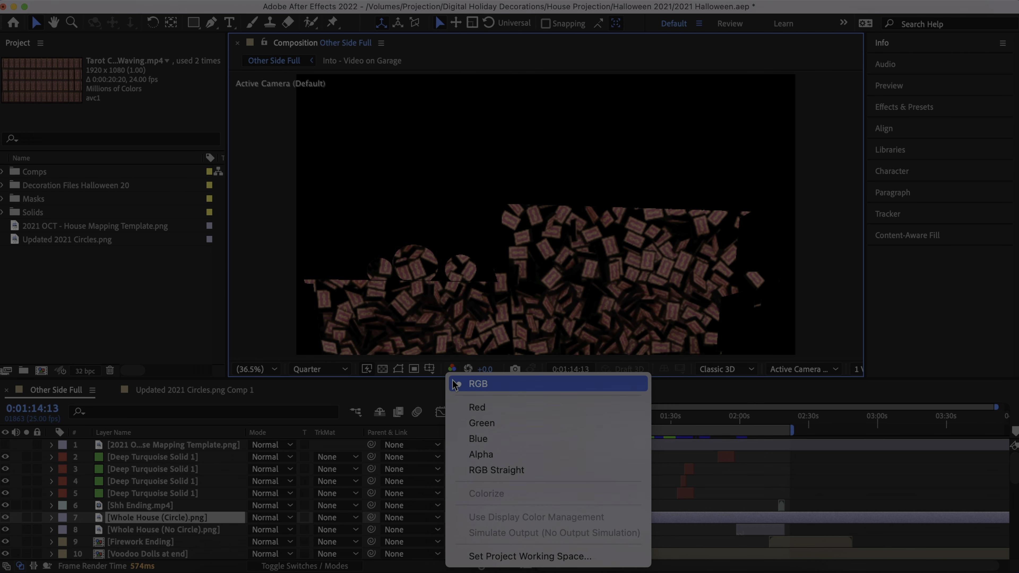
click(453, 372)
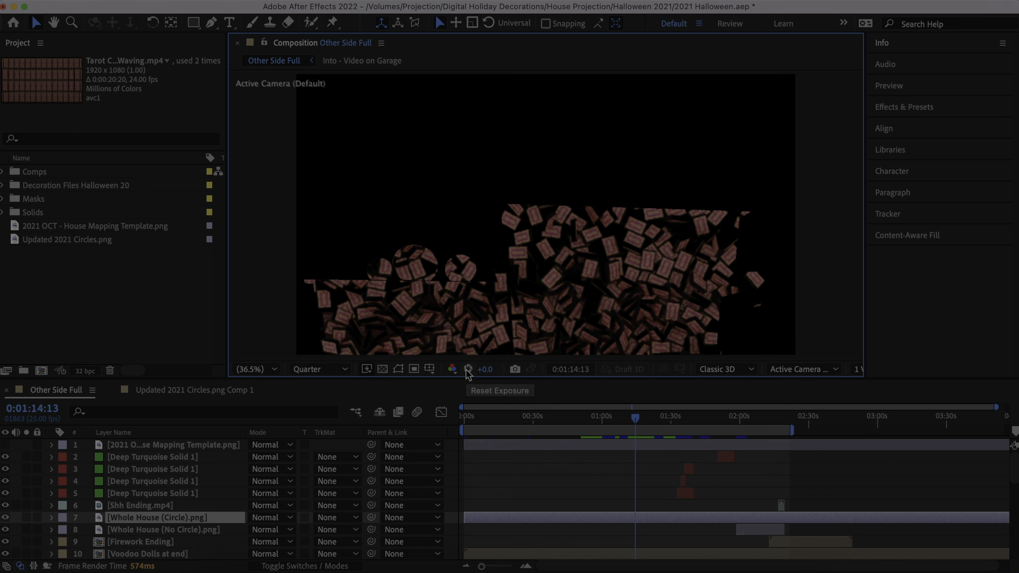
drag(482, 371, 399, 381)
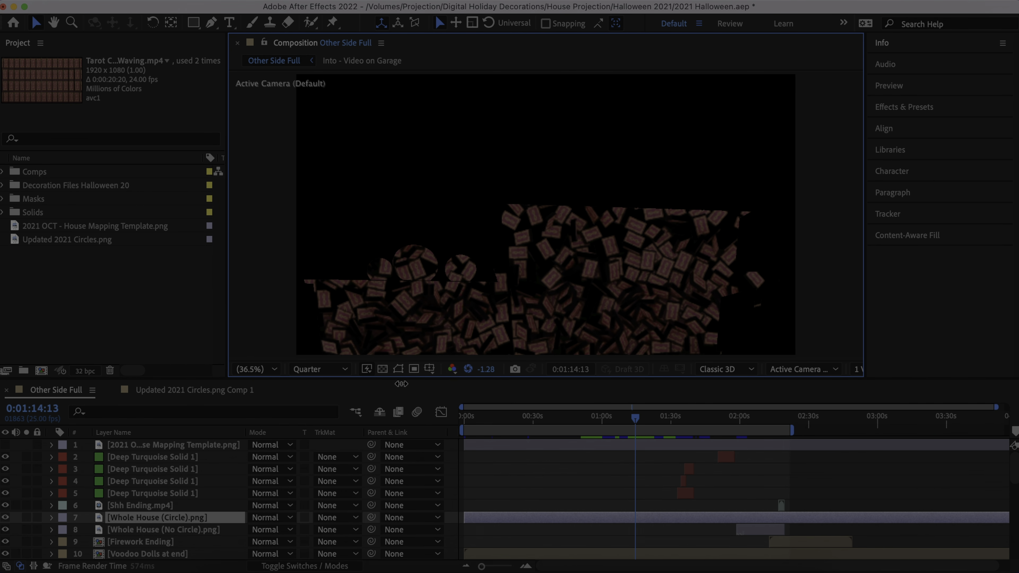
click(468, 371)
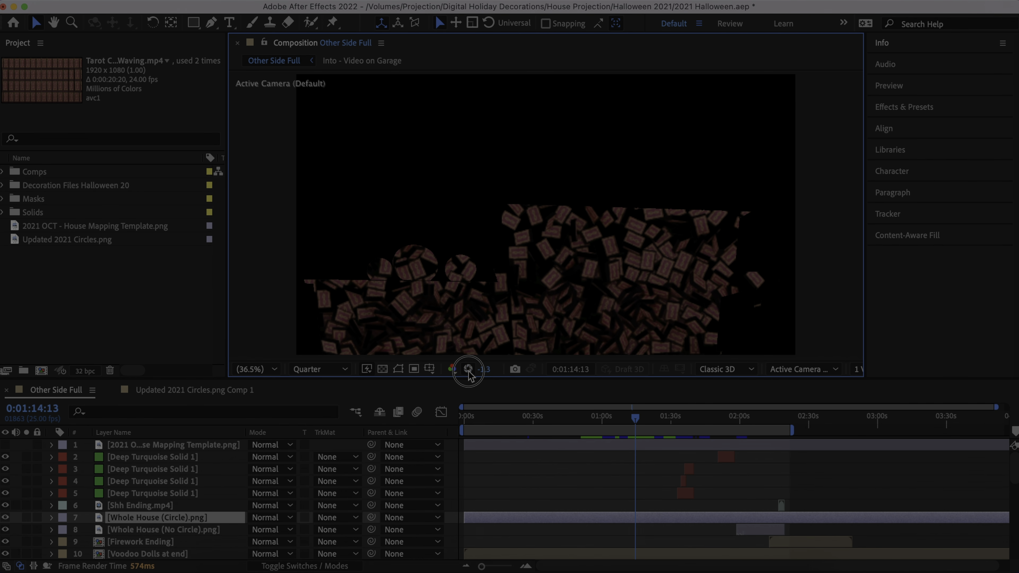
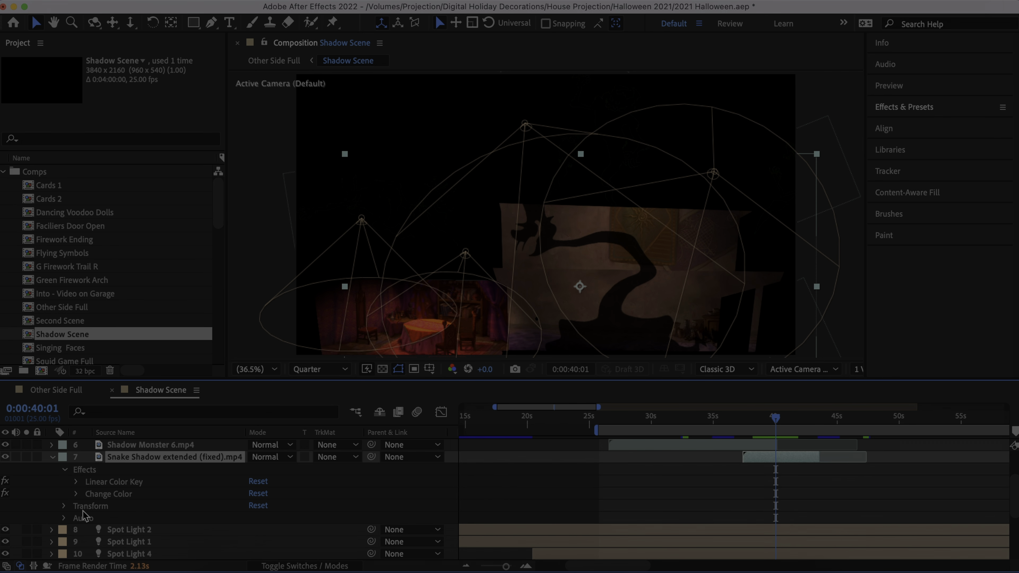
- Examine the Linear Color Key settings on the Snake Shadow extended (fixed).mp4 layer and compare the picture with the effect off and on
click(76, 481)
scroll(78, 488, down, 1)
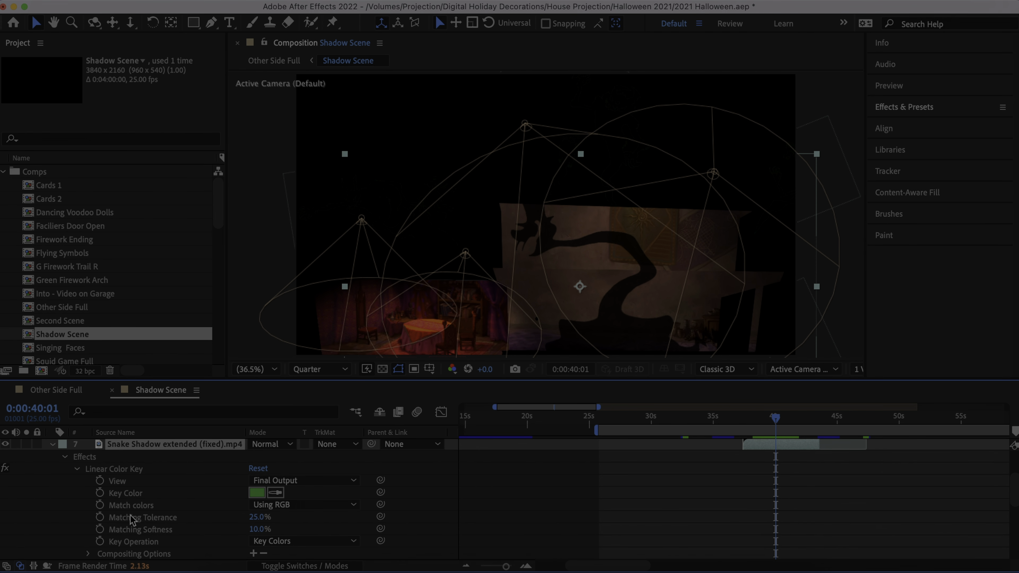
click(118, 471)
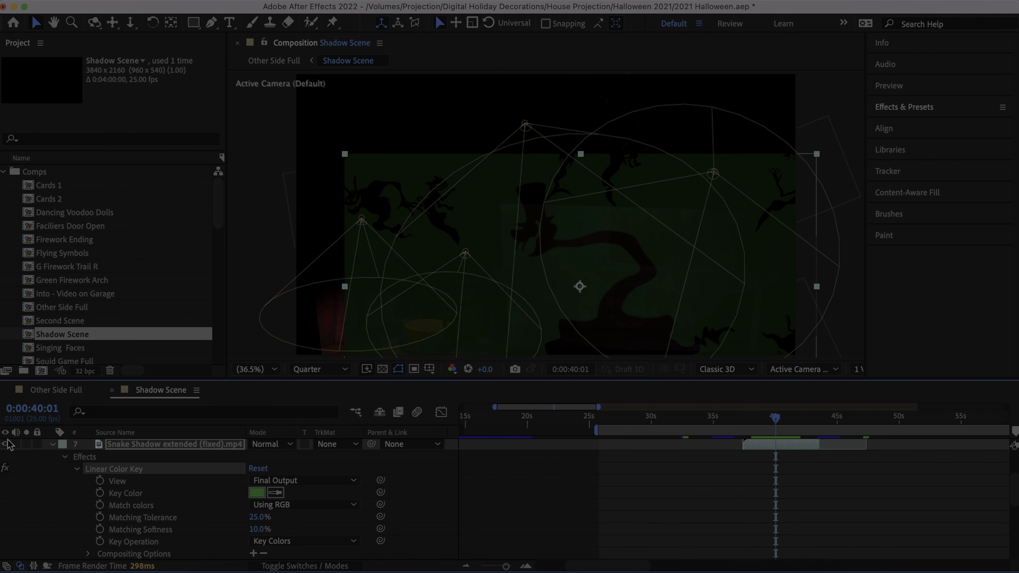
click(6, 468)
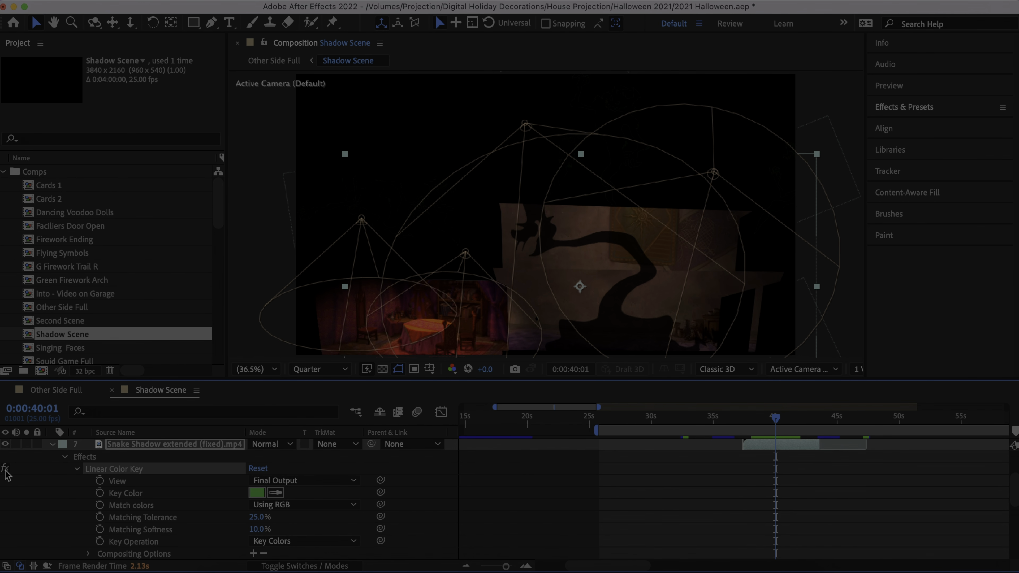
click(74, 469)
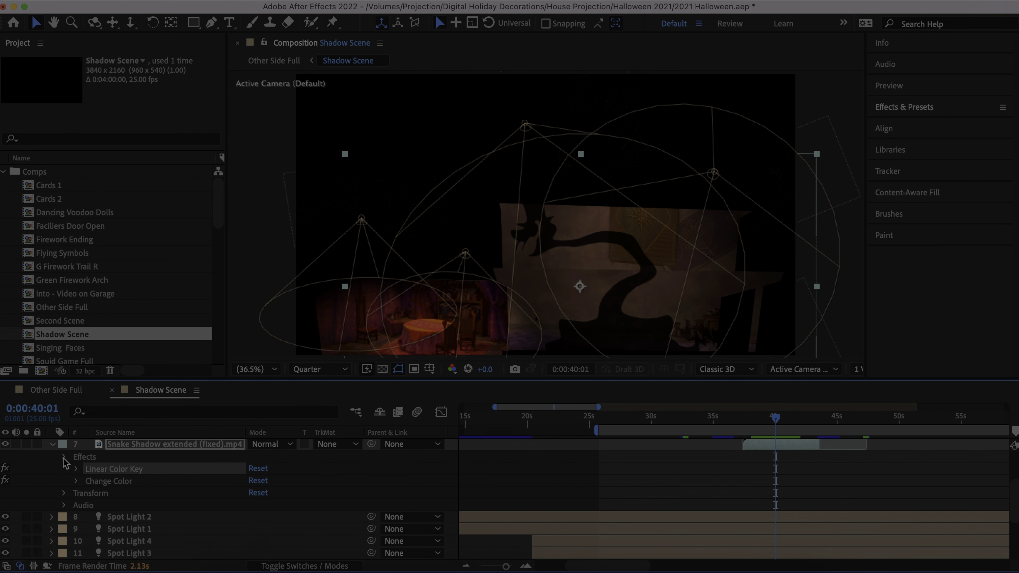
- Set the Snake Shadow extended (fixed).mp4 layer's Position to 2196.0, 1632.0 in its Transform properties
click(63, 458)
click(64, 469)
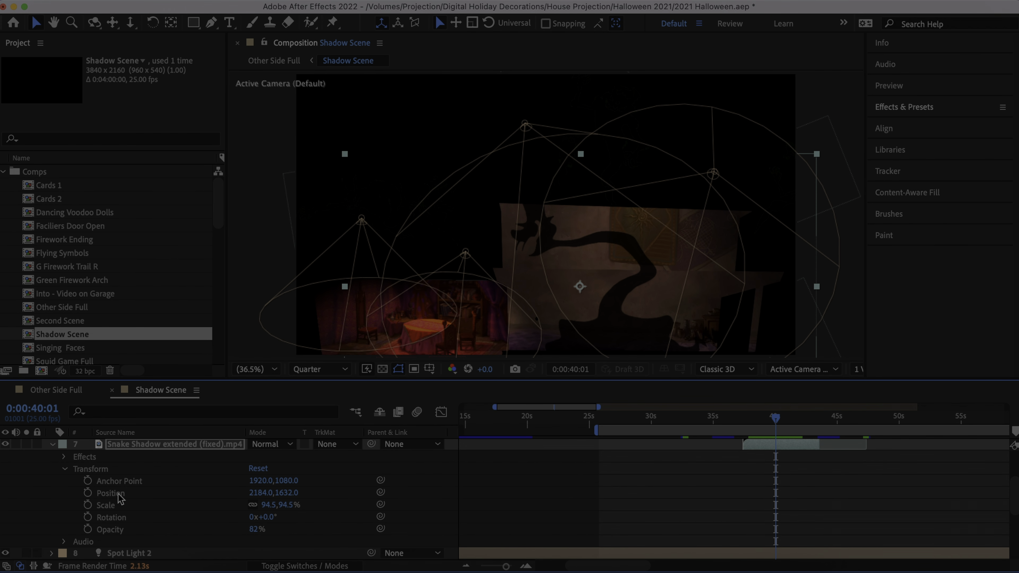
mouse_move(274, 495)
mouse_down()
mouse_move(289, 493)
mouse_move(232, 492)
mouse_move(293, 494)
mouse_up()
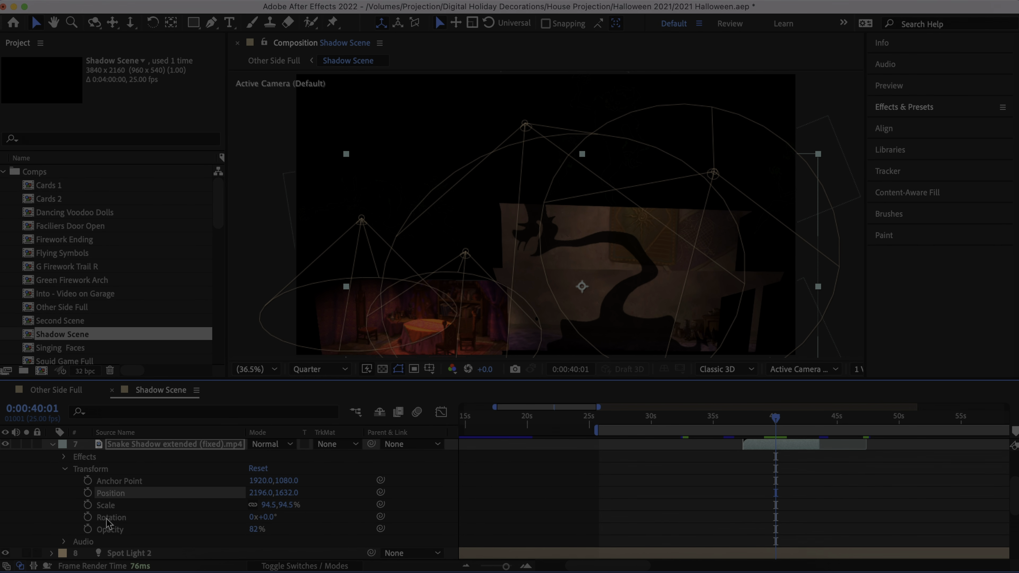
click(64, 471)
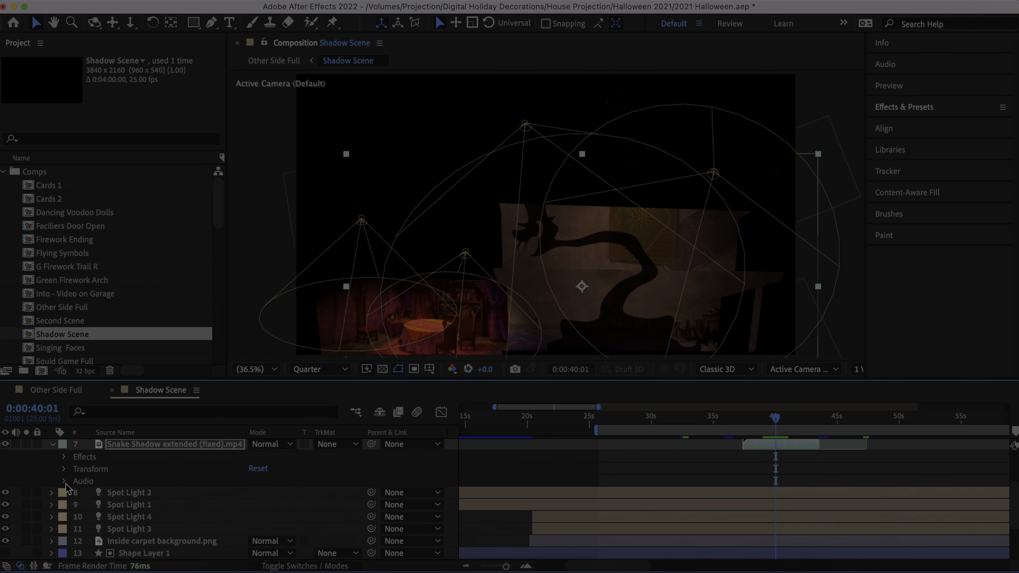
- Examine the Audio properties of the Snake Shadow extended (fixed).mp4 layer and collapse them
click(65, 481)
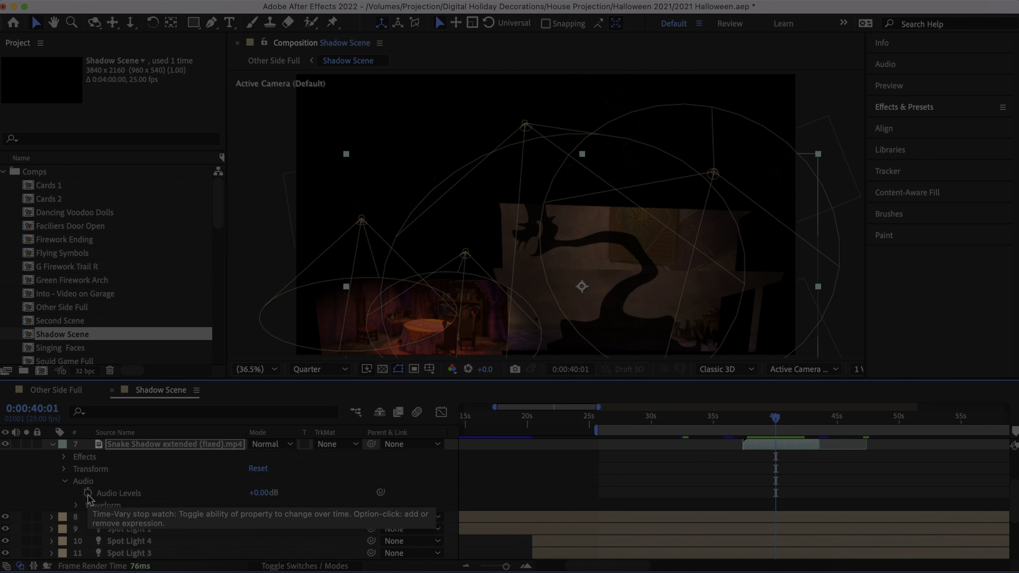
click(64, 487)
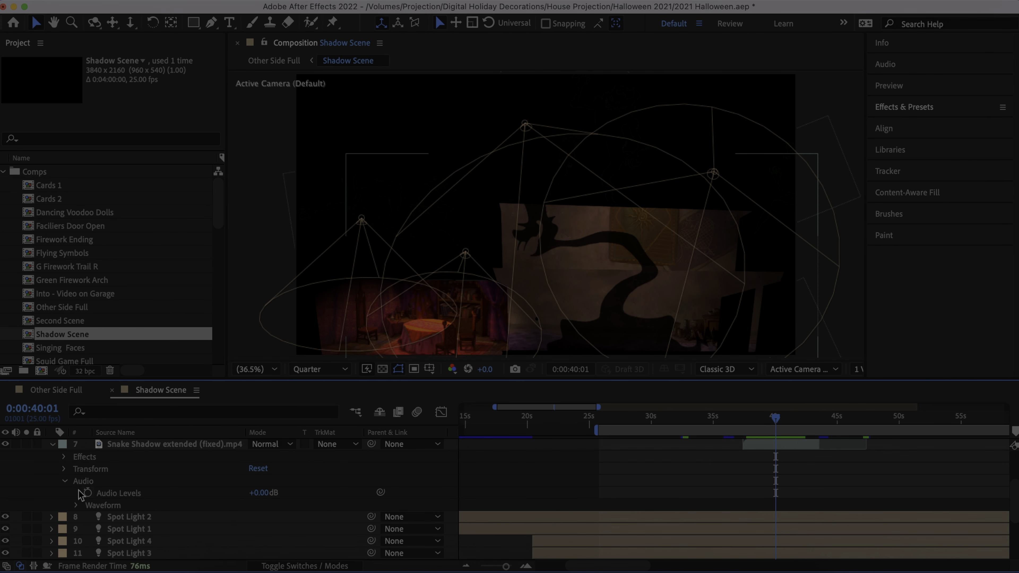
click(65, 482)
- Reveal the Force 1 settings of the Shatter effect on the Inside ...liers Facade - No Garage.png layer
scroll(66, 487, down, 3)
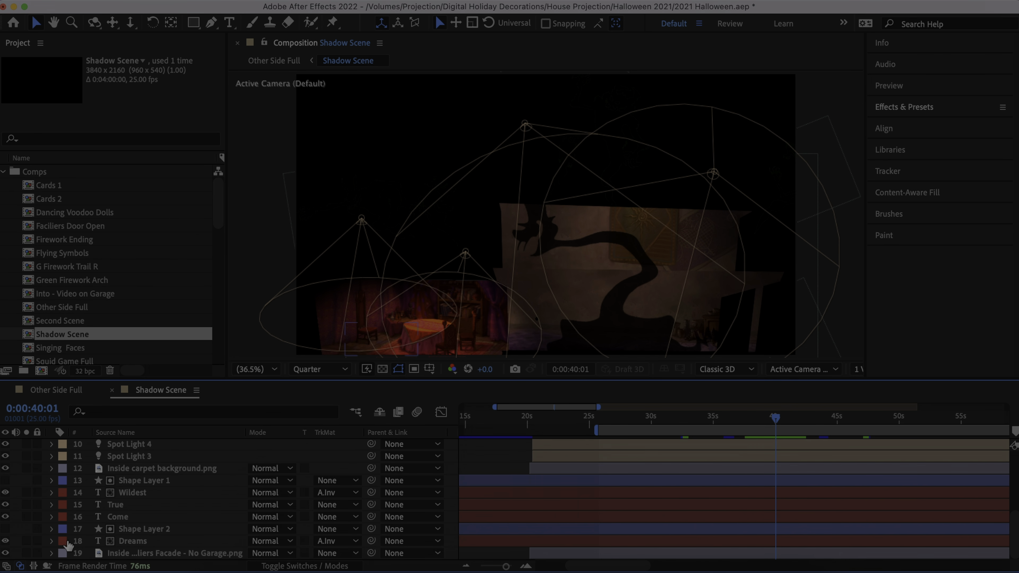
click(52, 554)
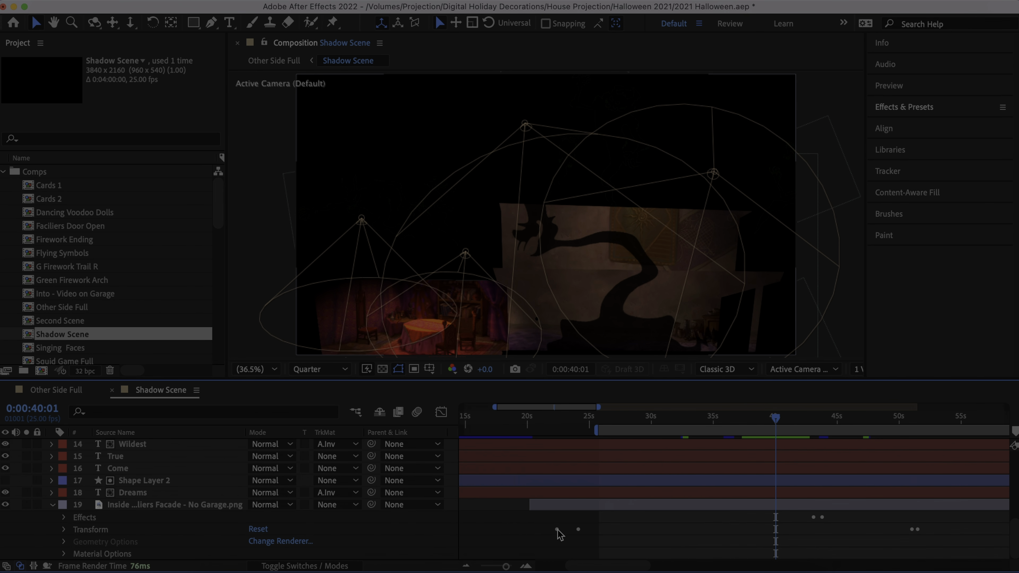
click(64, 518)
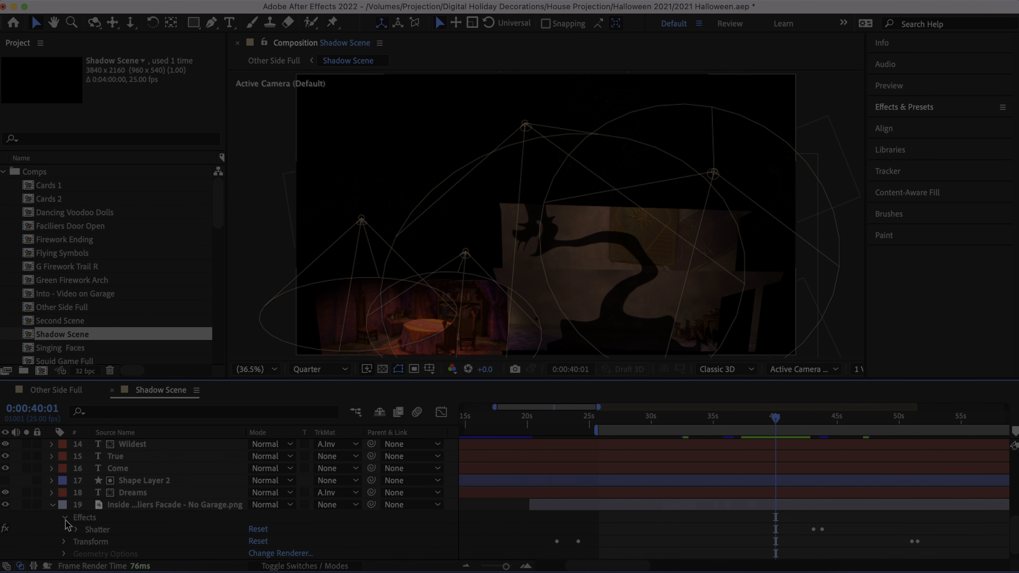
click(76, 530)
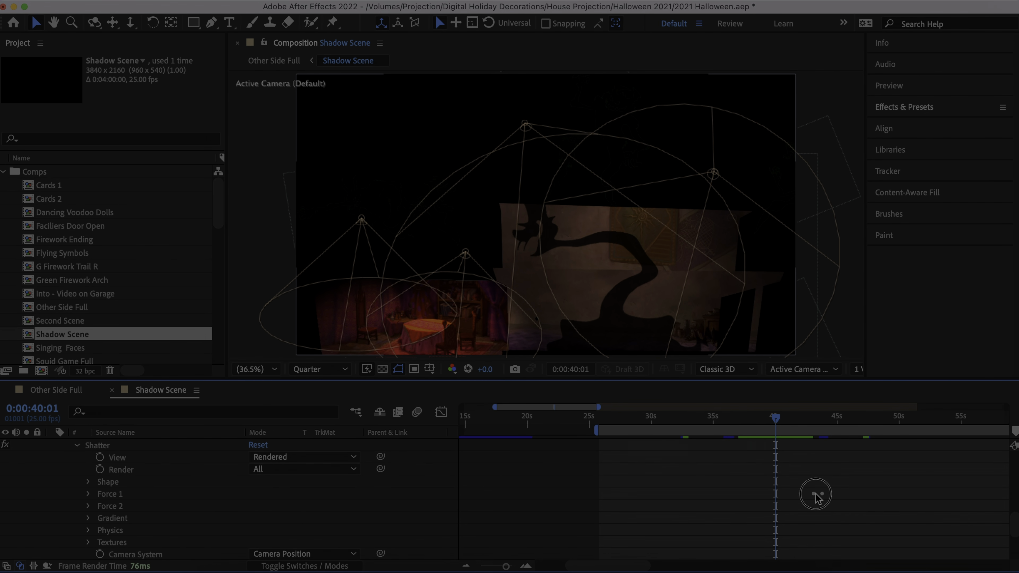
click(88, 495)
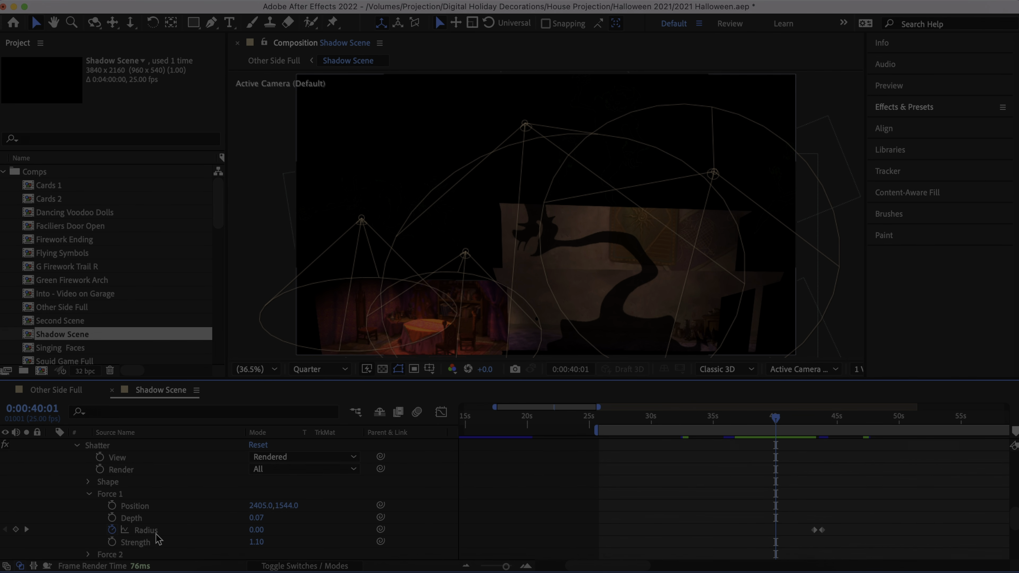
- Scrub to 0:00:43:08 to preview the shatter, select the first Radius keyframe, and move the current time back to 0:00:42:14
click(813, 419)
drag(814, 421, 817, 422)
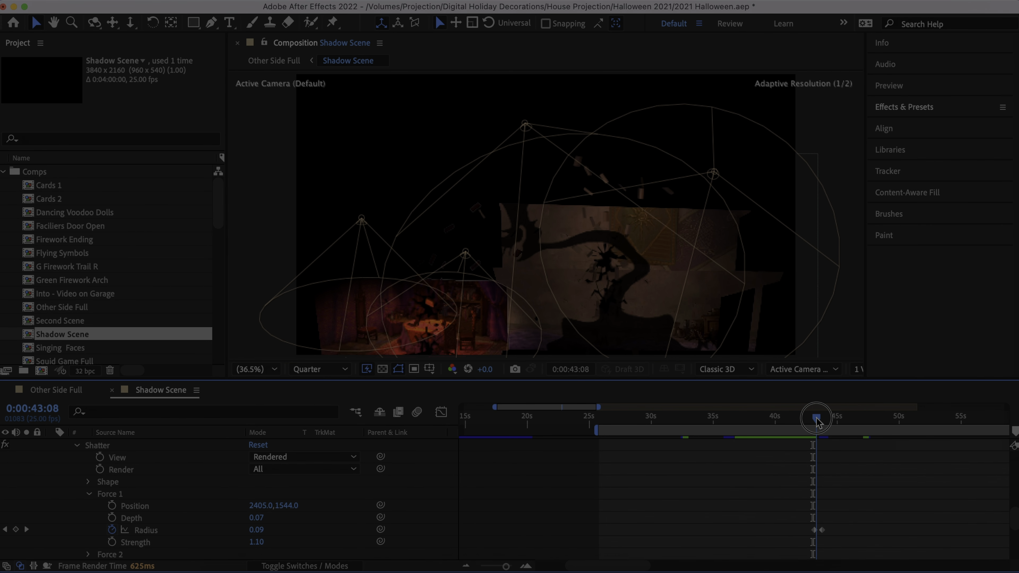
click(814, 530)
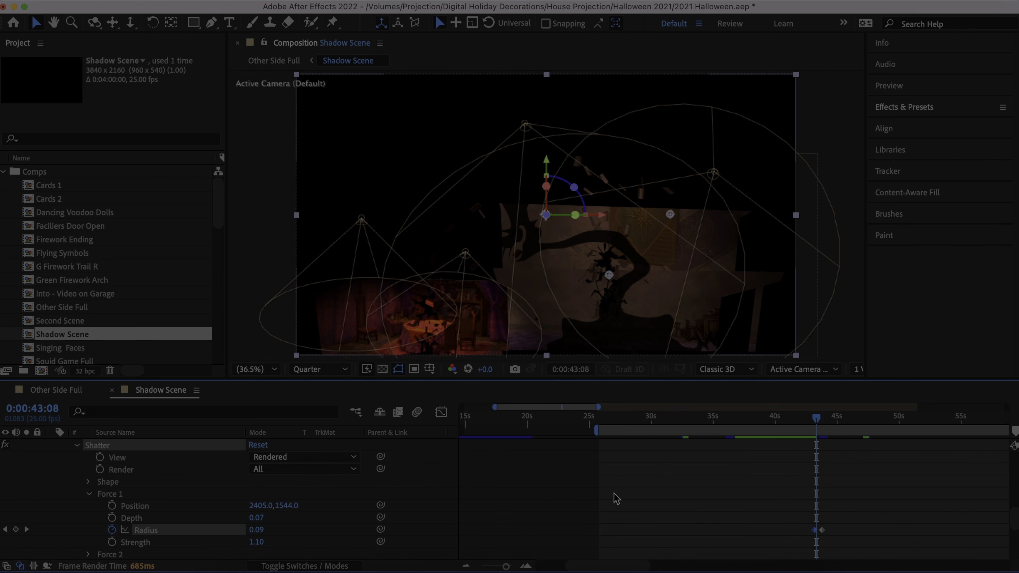
drag(817, 419, 808, 421)
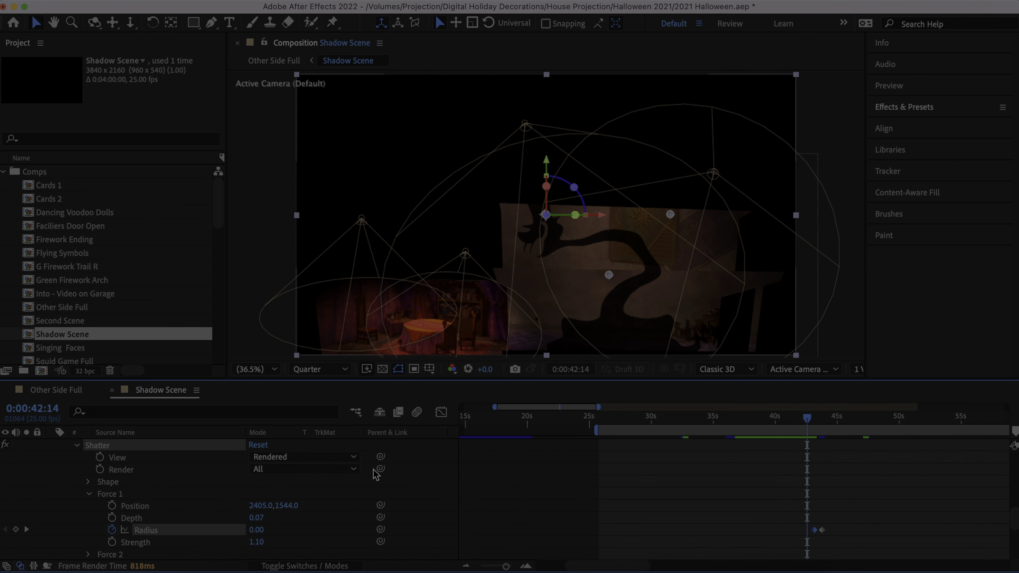
- Step through the Force 1 Radius keyframes at 0:00:43:04 and 0:00:43:20, scrub the shatter to 0:00:44:03, and collapse the facade layer's effects
click(26, 530)
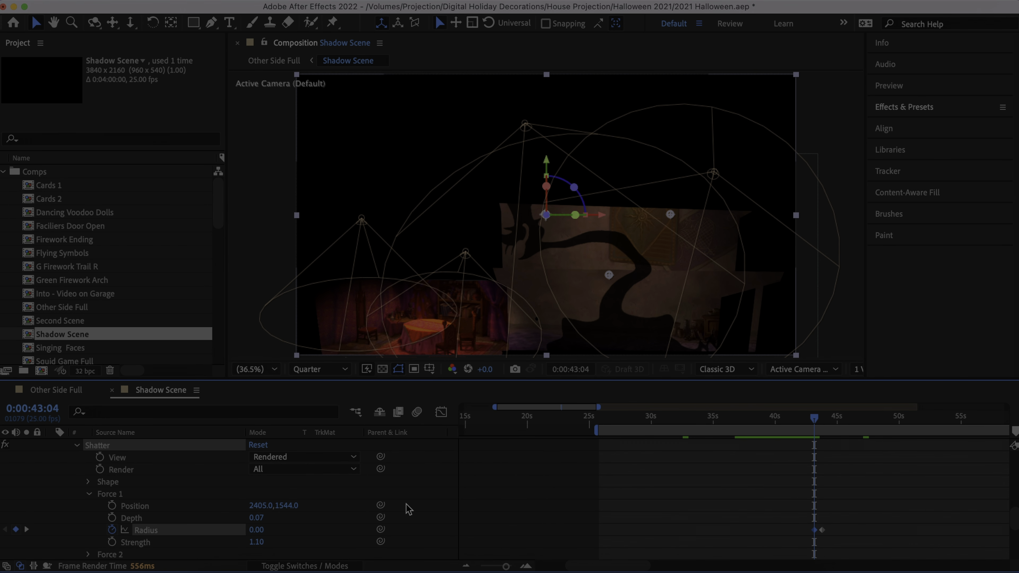
click(27, 530)
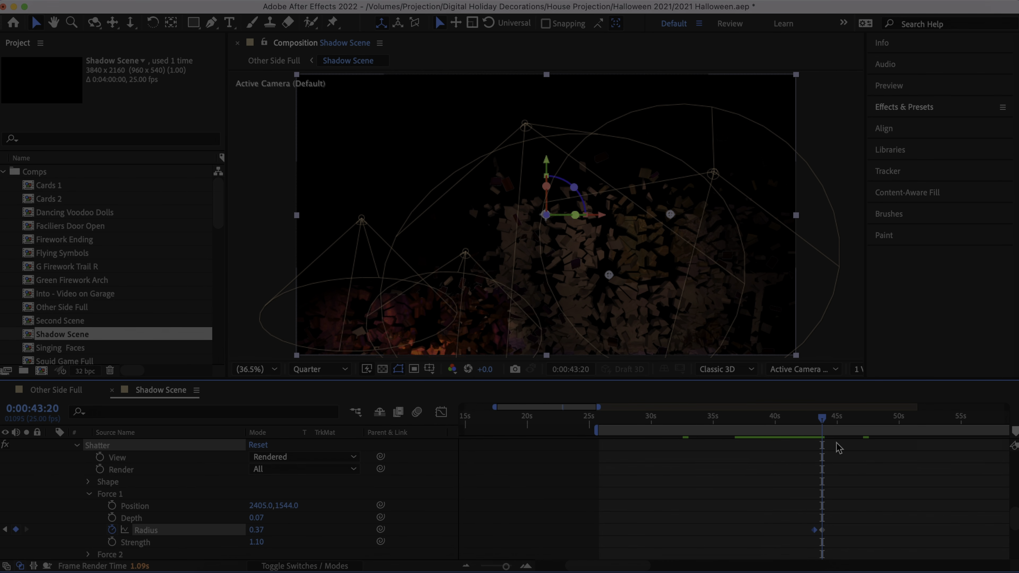
click(823, 420)
drag(823, 420, 819, 421)
drag(817, 422, 828, 422)
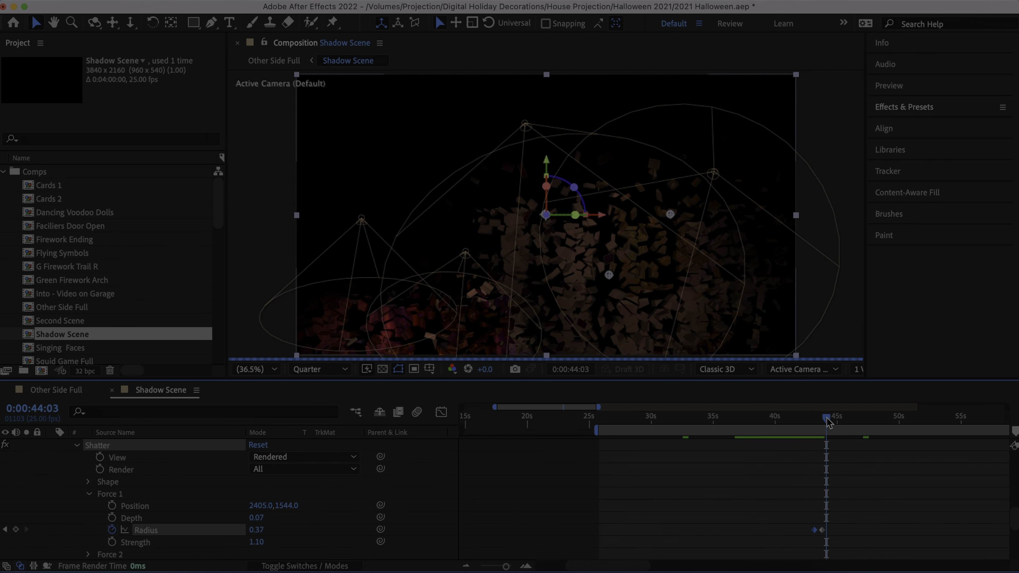
scroll(221, 495, down, 3)
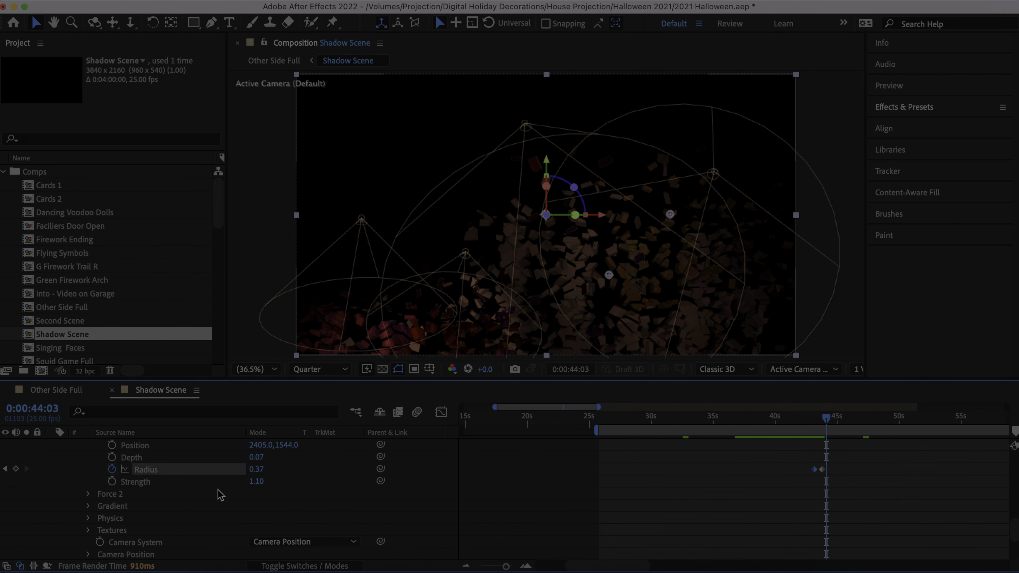
scroll(221, 495, up, 3)
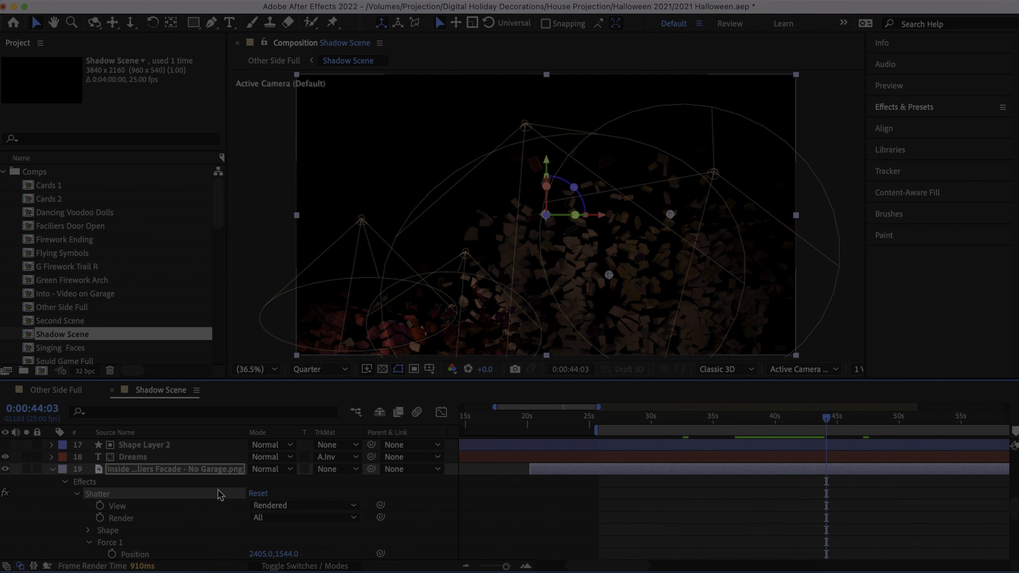
click(65, 482)
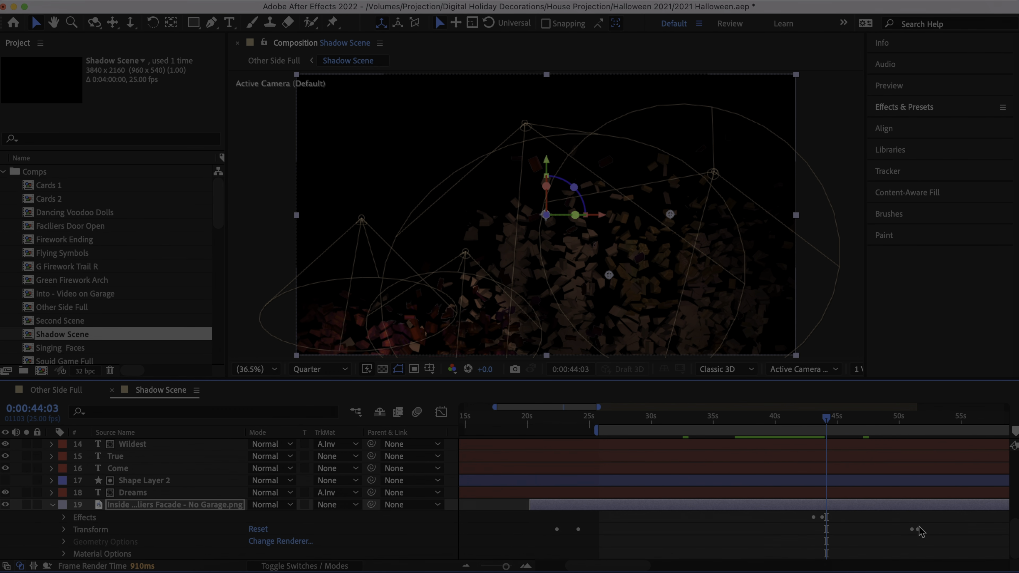
- Move the current time to 0:00:51:02 and reveal the facade layer's Transform properties down to Opacity
click(900, 417)
drag(902, 420, 913, 418)
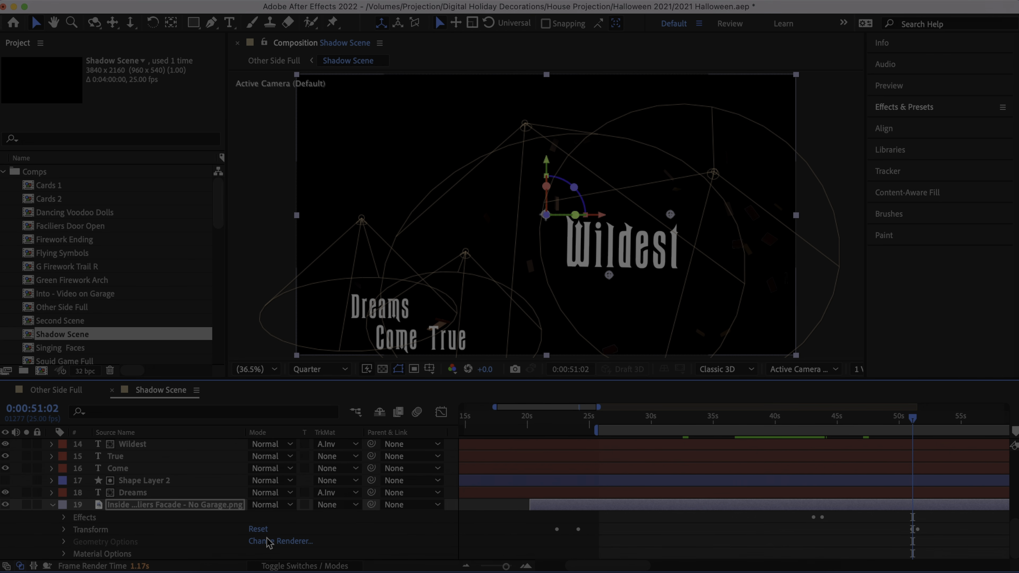
click(63, 530)
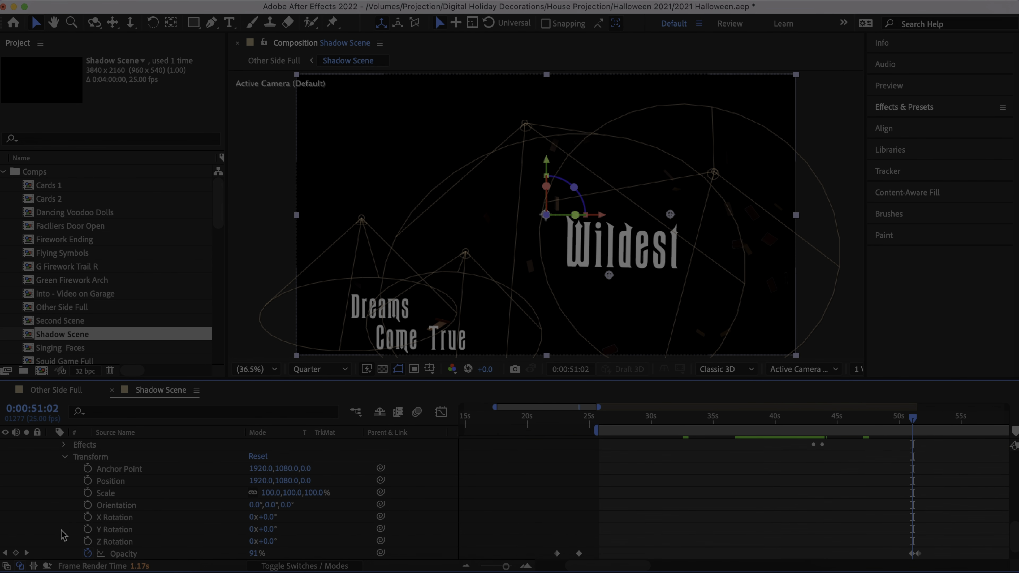
scroll(118, 522, down, 2)
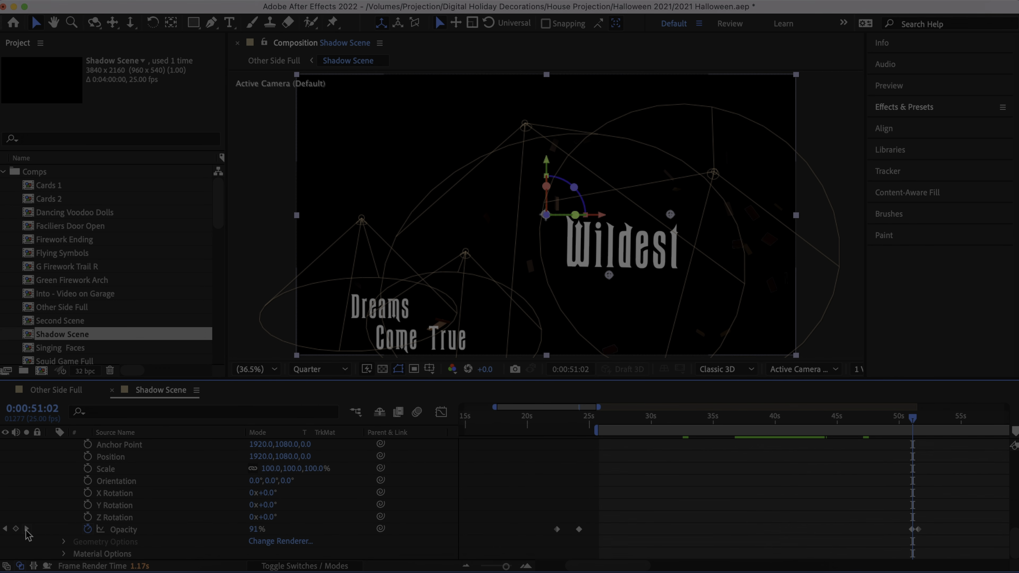
- Step back and forth between the facade layer's Opacity keyframes at 0:00:51:01 and 0:00:51:14, finishing on 0:00:51:14
click(4, 530)
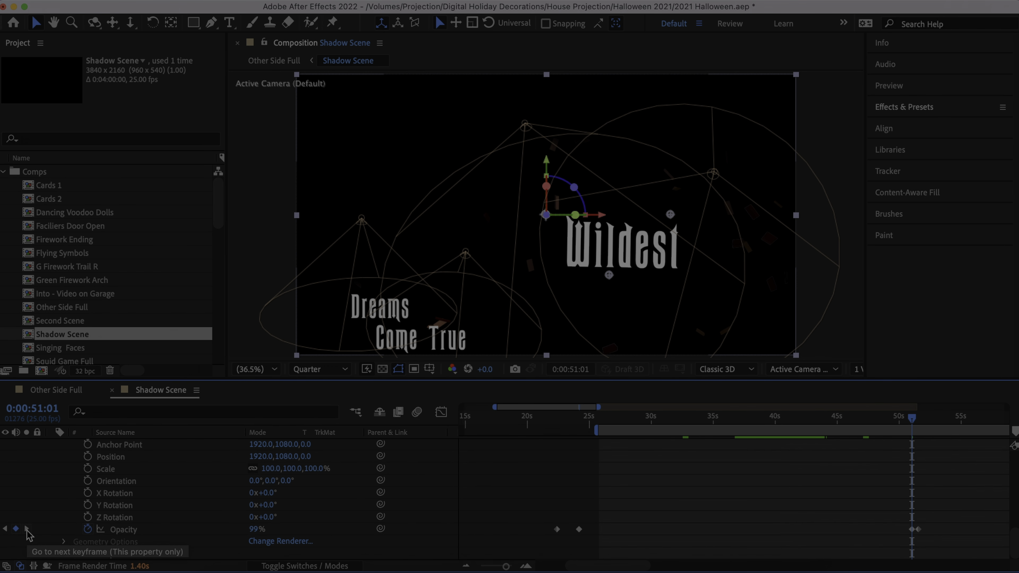
click(26, 529)
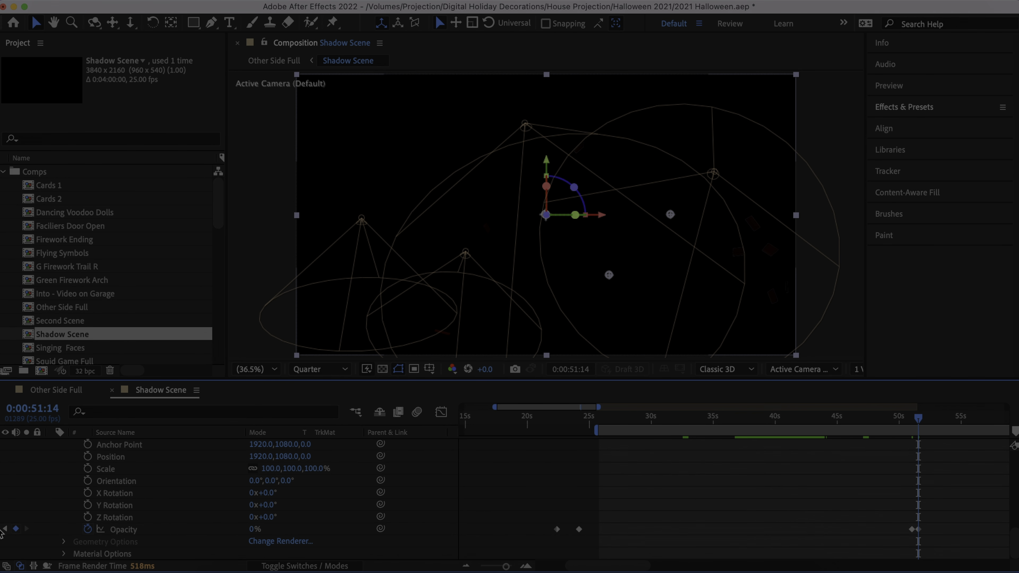
click(5, 529)
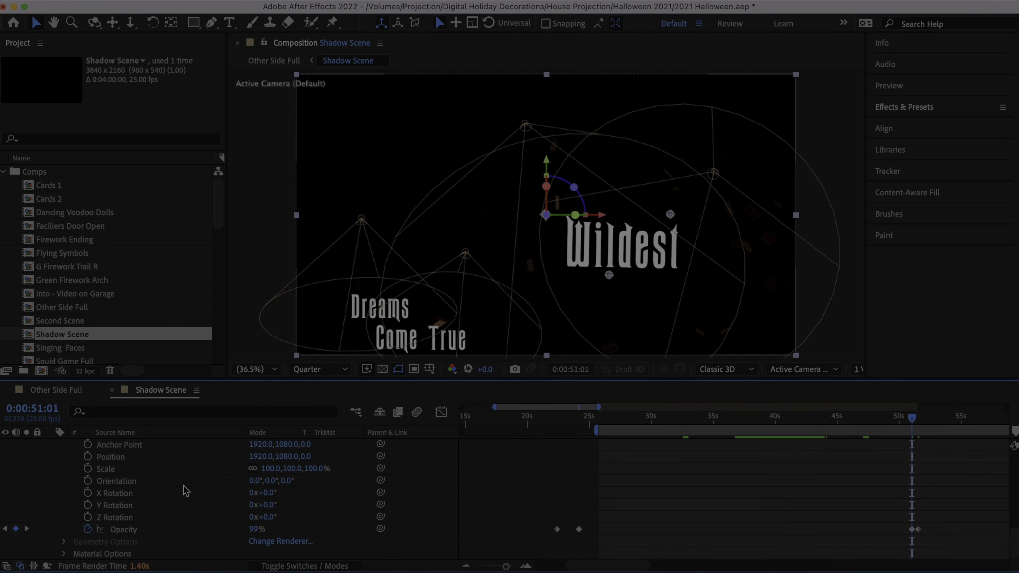
scroll(186, 491, up, 3)
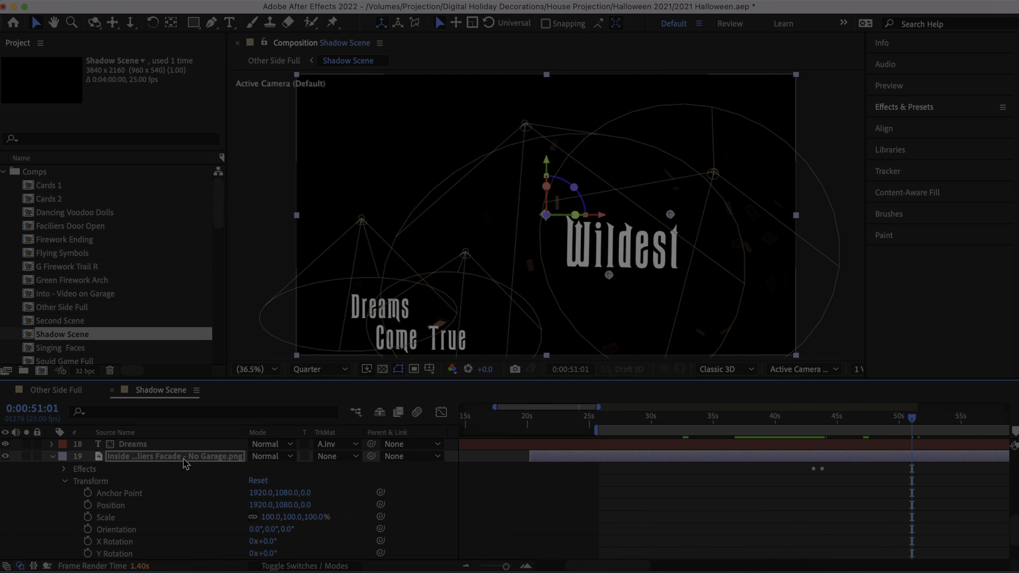
scroll(186, 464, down, 3)
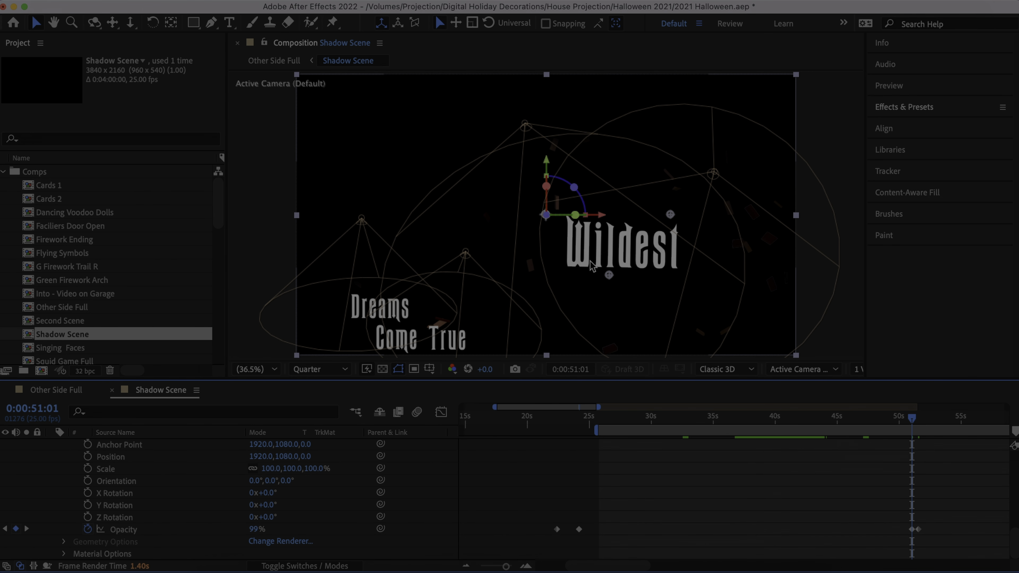
click(26, 529)
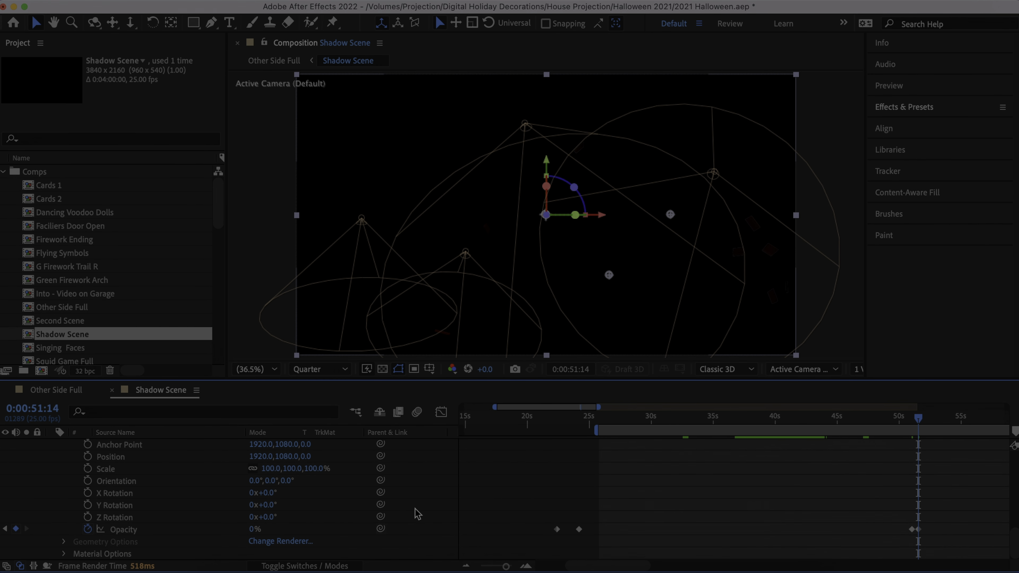
scroll(584, 495, up, 5)
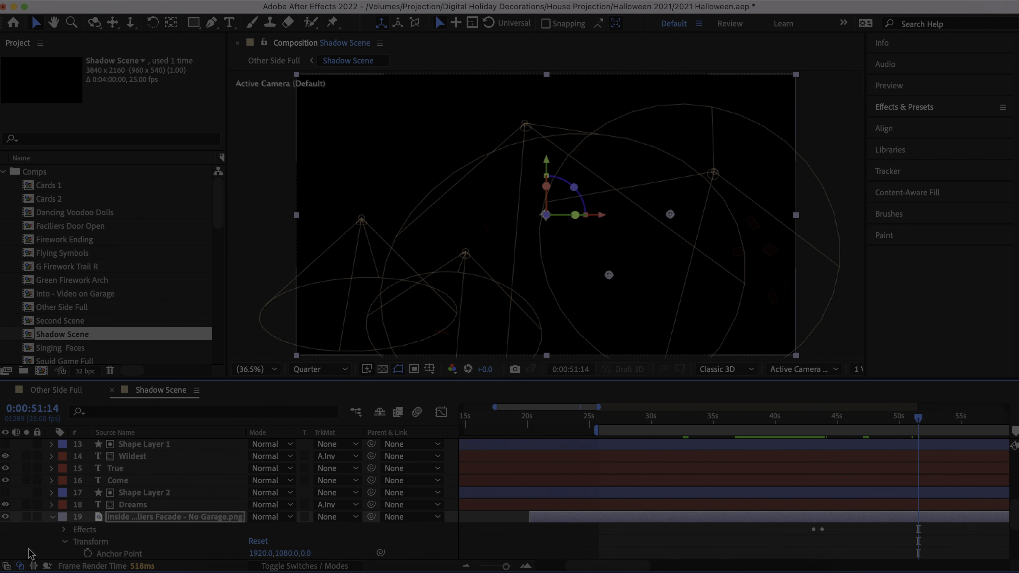
scroll(91, 533, down, 5)
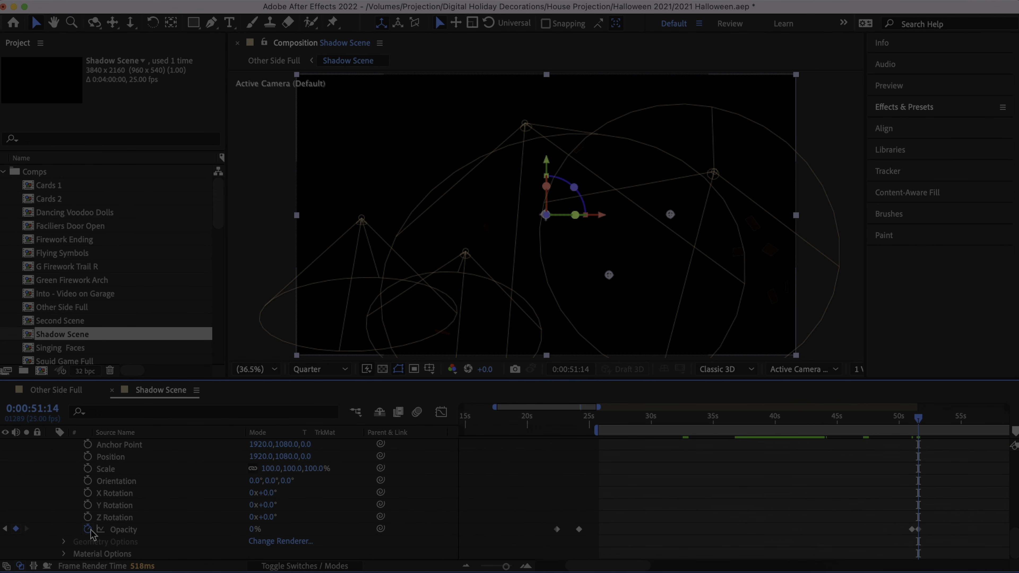
scroll(91, 533, up, 5)
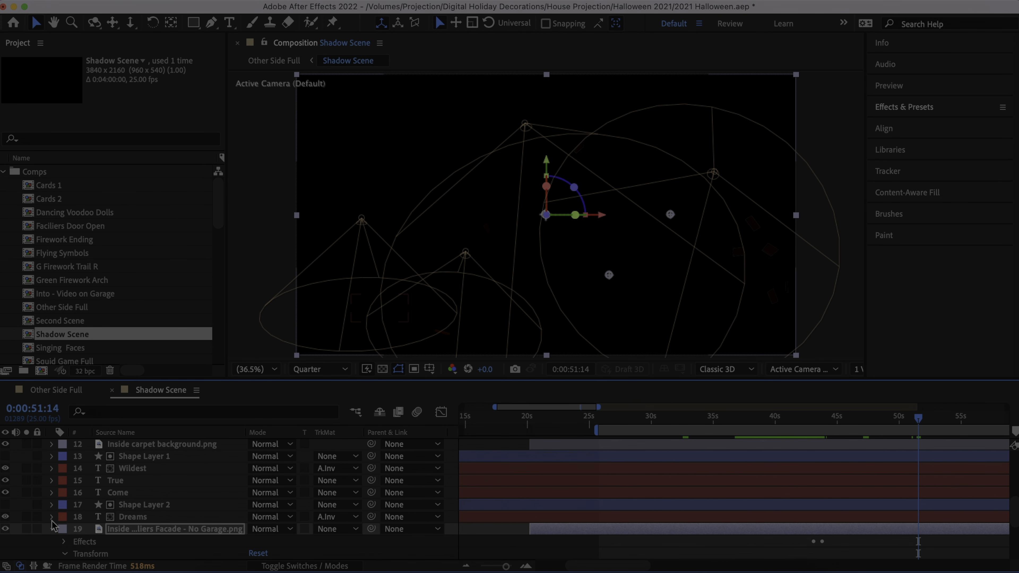
- Look through the Shadow Scene layer stack and close the Updated 2021 Circles.png Comp 1 timeline
scroll(55, 532, up, 10)
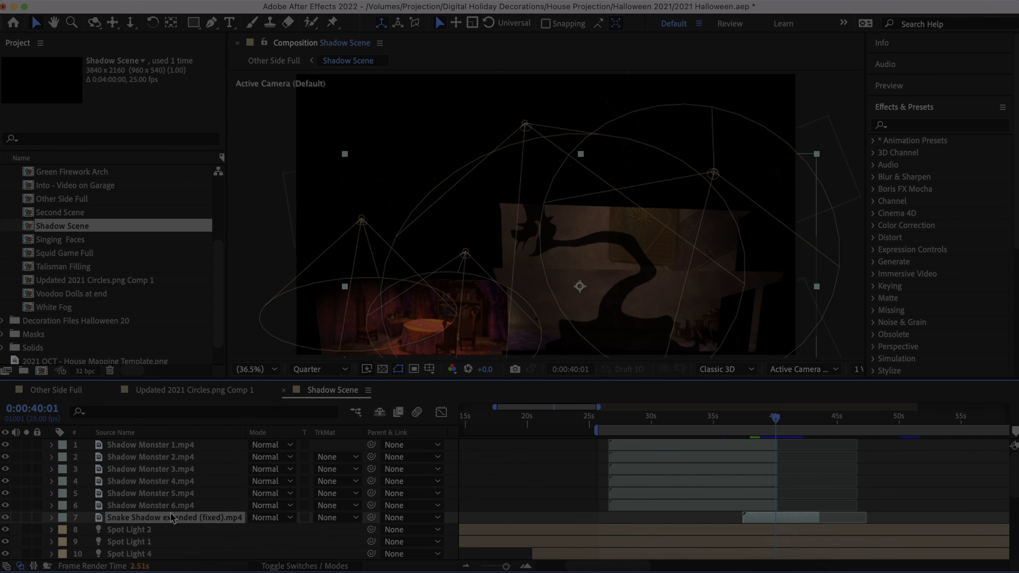
scroll(163, 520, down, 3)
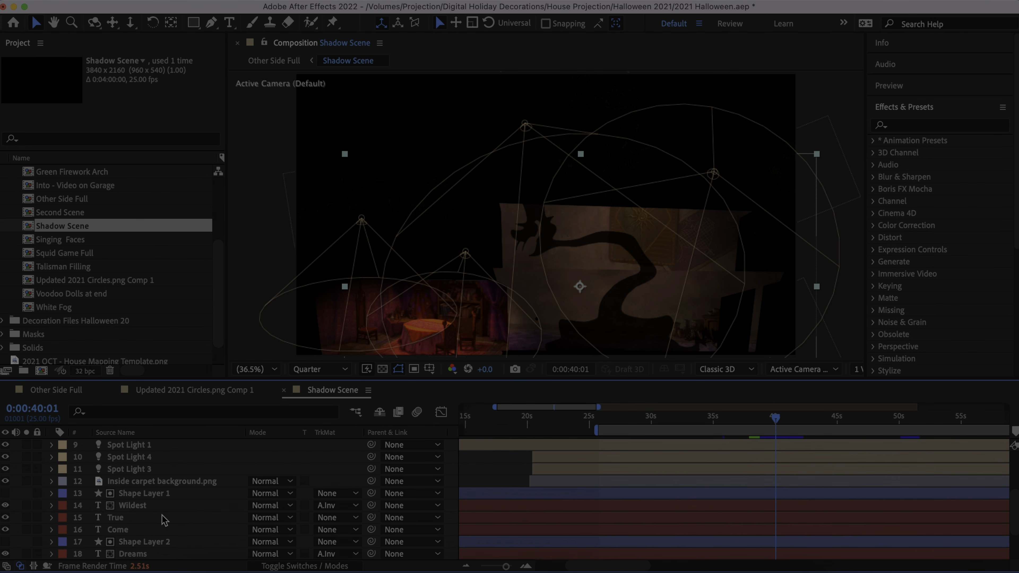
scroll(163, 520, up, 3)
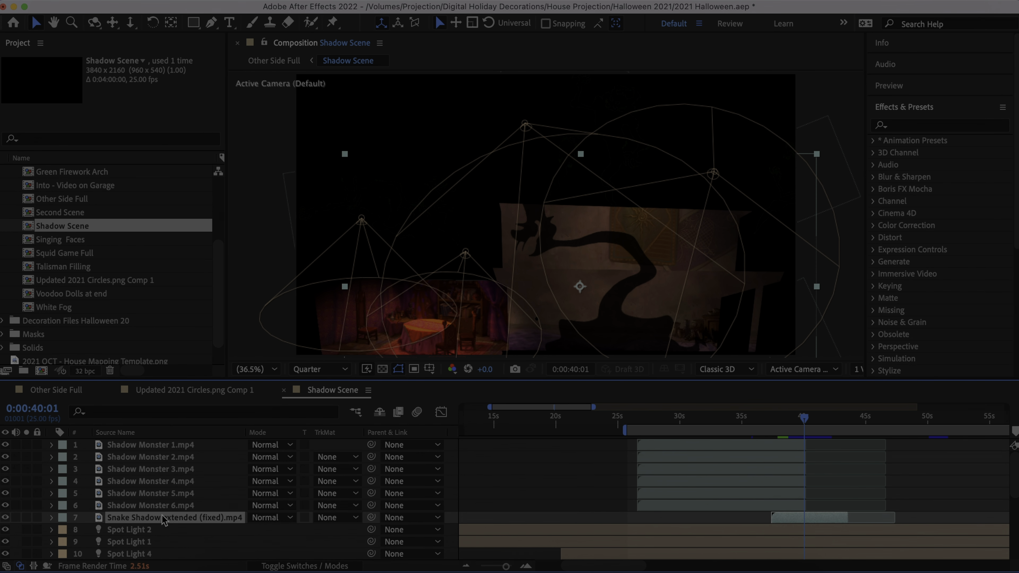
click(77, 396)
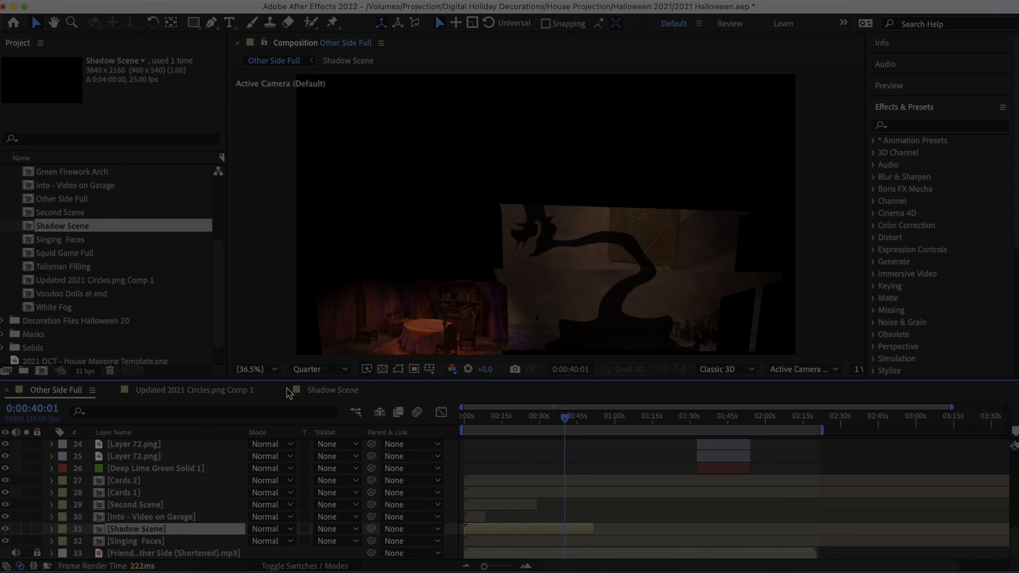
click(154, 391)
click(113, 391)
- Switch to the Shadow Scene timeline and back to Other Side Full, and briefly visit the Home screen
click(60, 391)
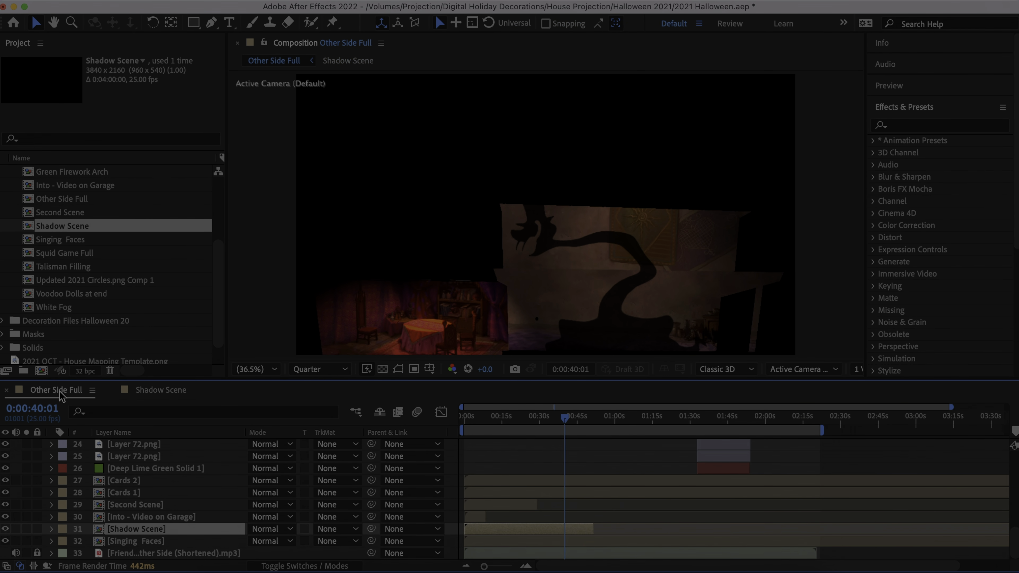
click(154, 393)
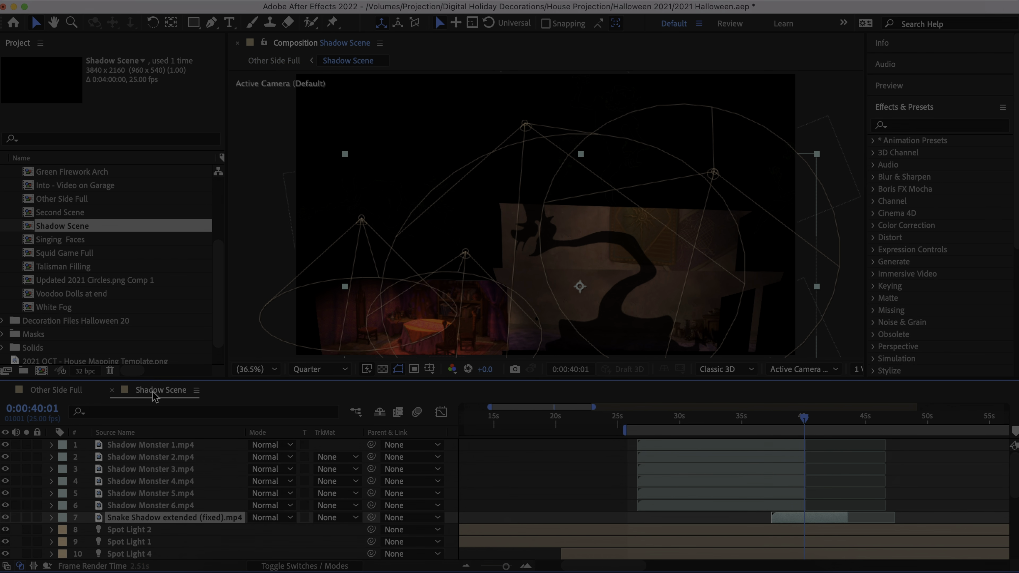
click(71, 391)
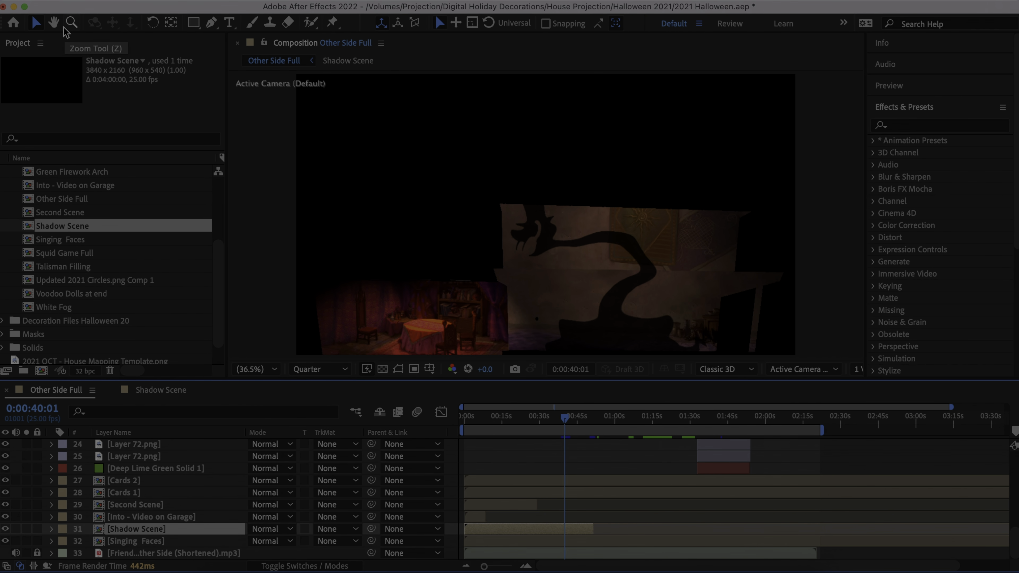
click(13, 24)
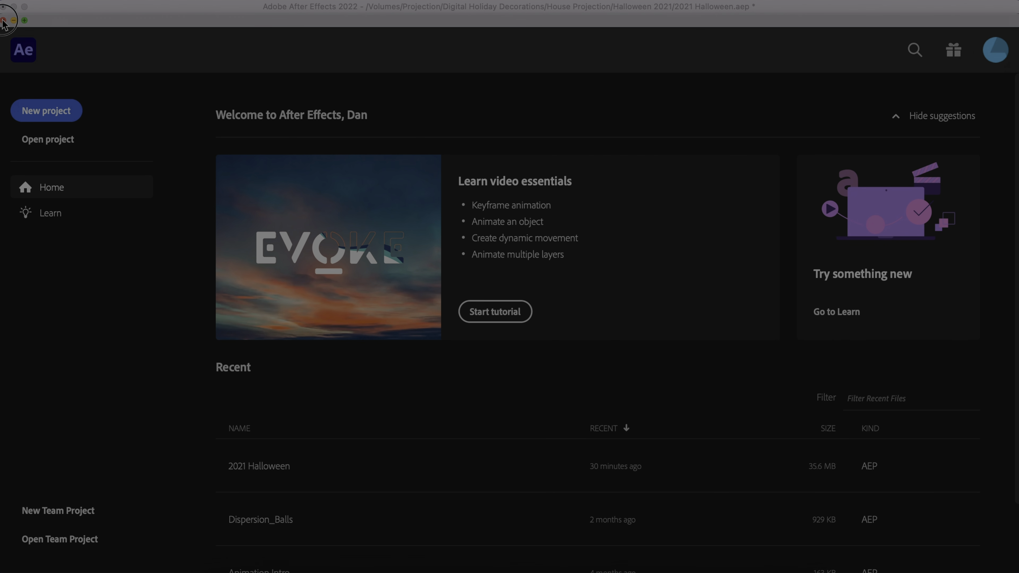
click(3, 21)
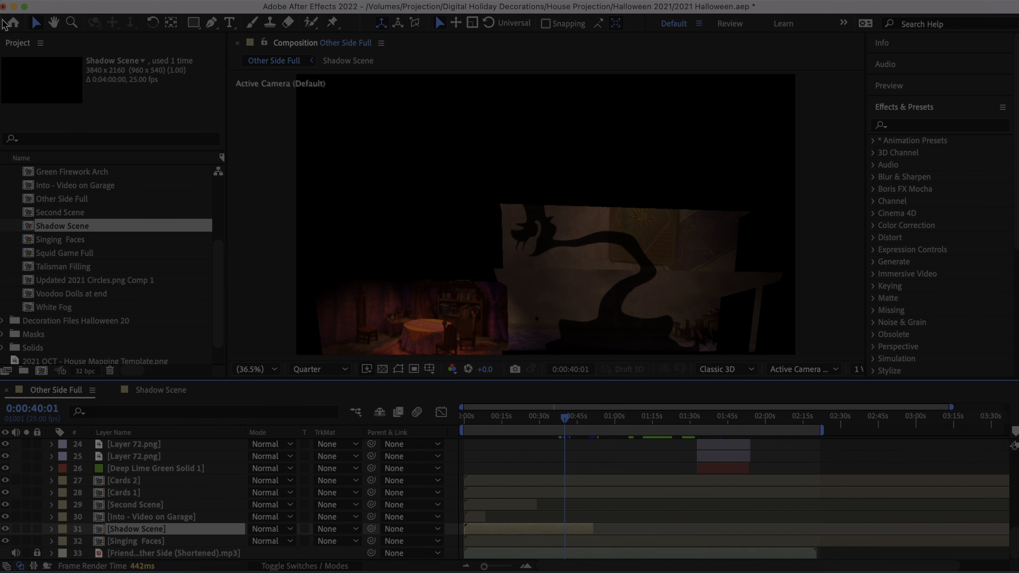
- Activate the Selection tool, return to the Shadow Scene composition, and select the spot light above the snake shadow's head in the viewer
click(36, 25)
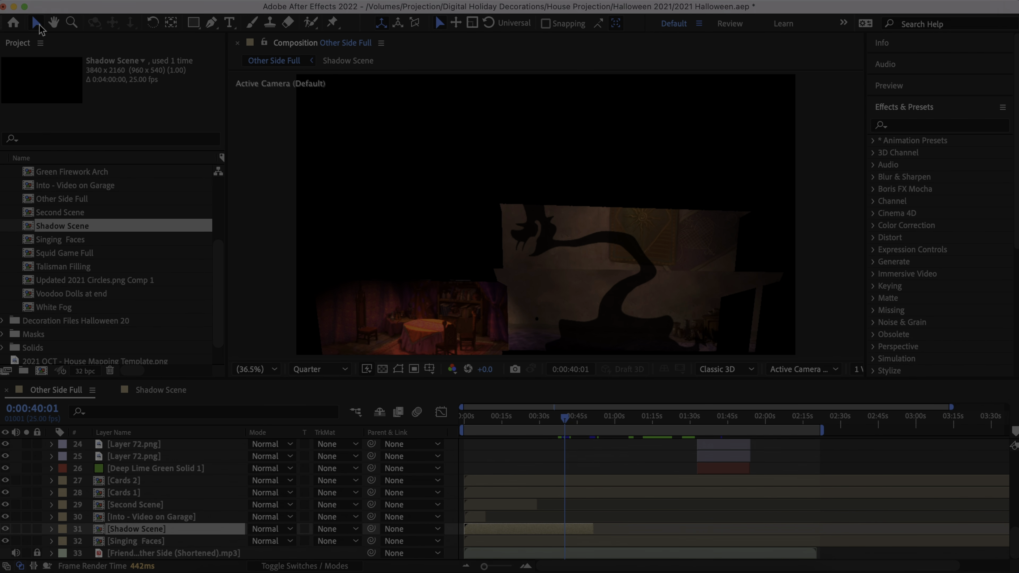
click(569, 246)
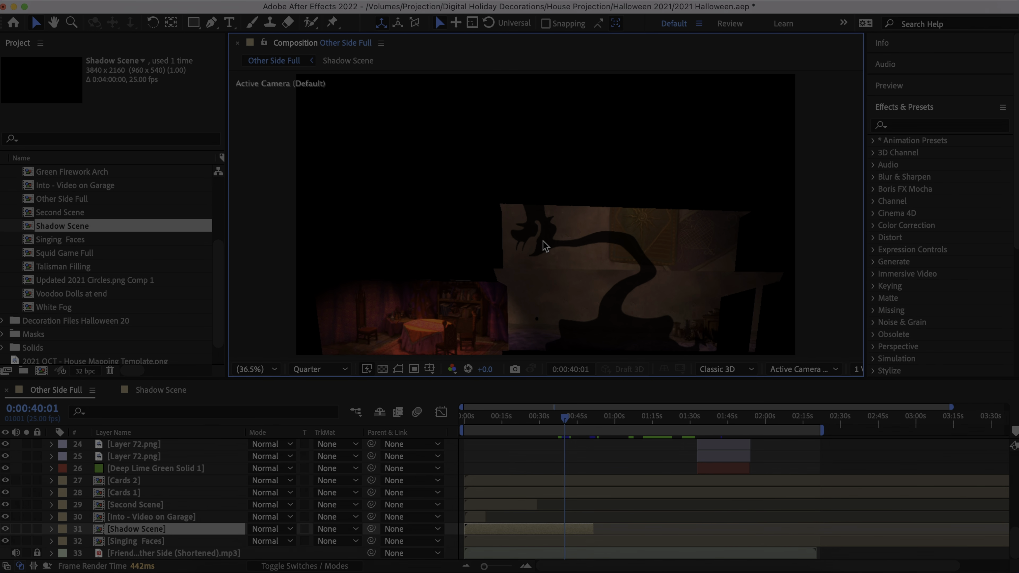
click(201, 532)
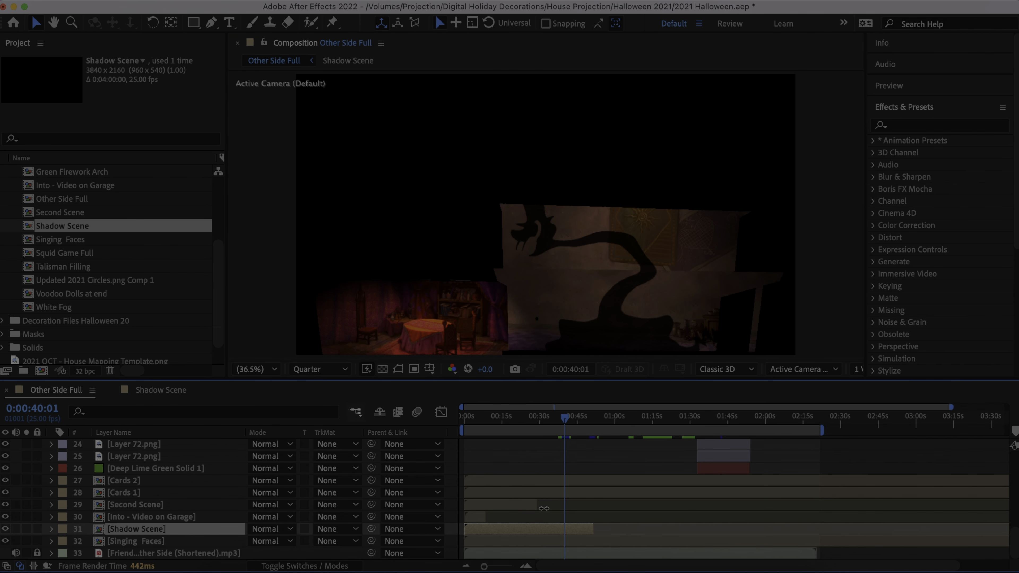
click(169, 391)
click(640, 256)
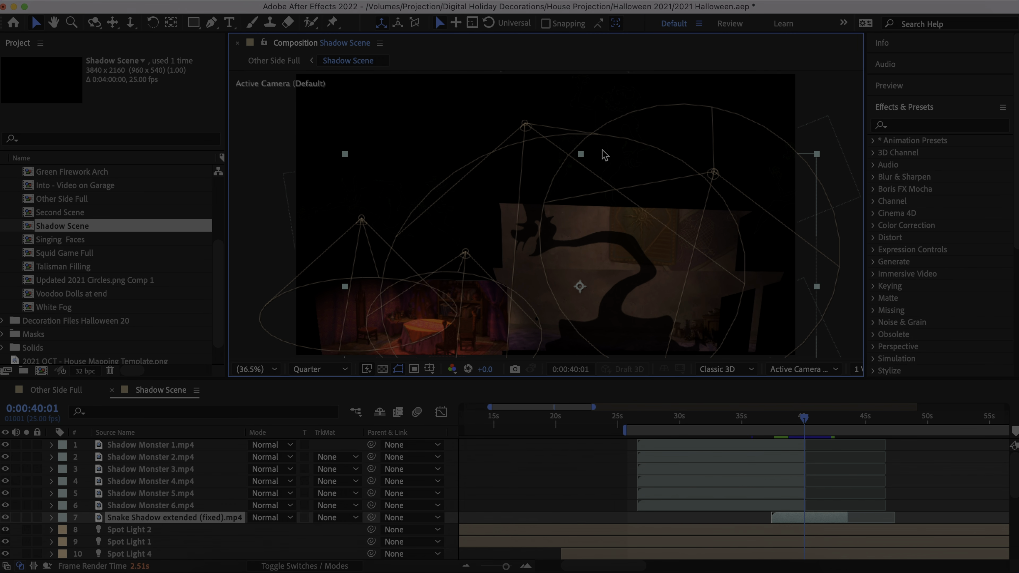
click(526, 127)
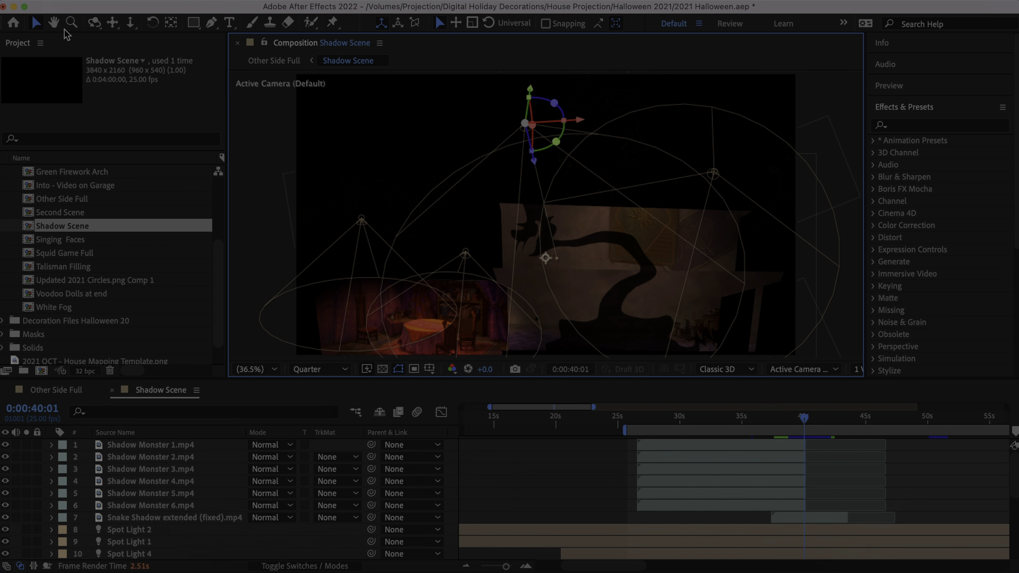
- Pan the composition view away and back with the Hand tool, and return to the Selection tool
click(54, 23)
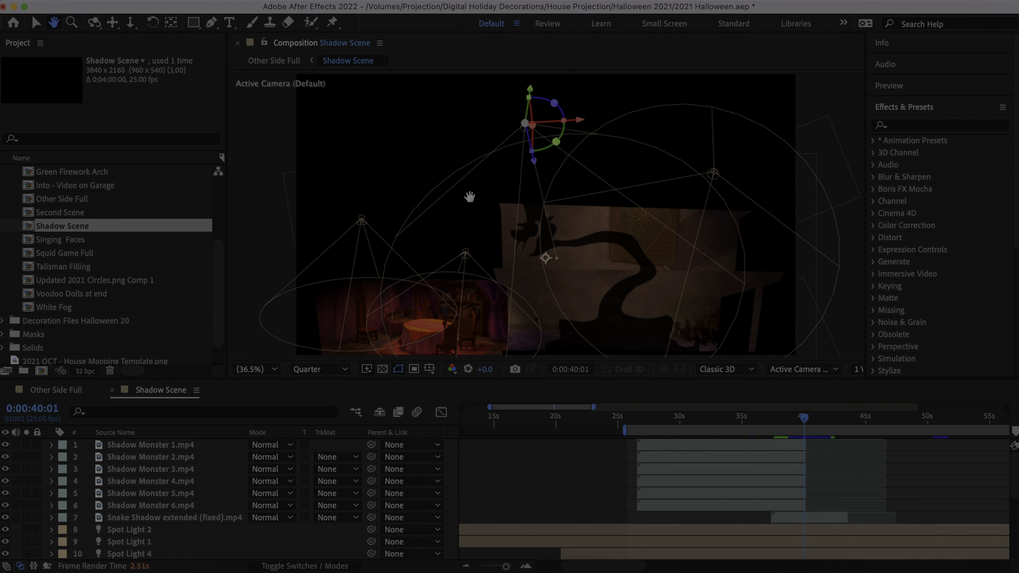
drag(469, 197, 405, 144)
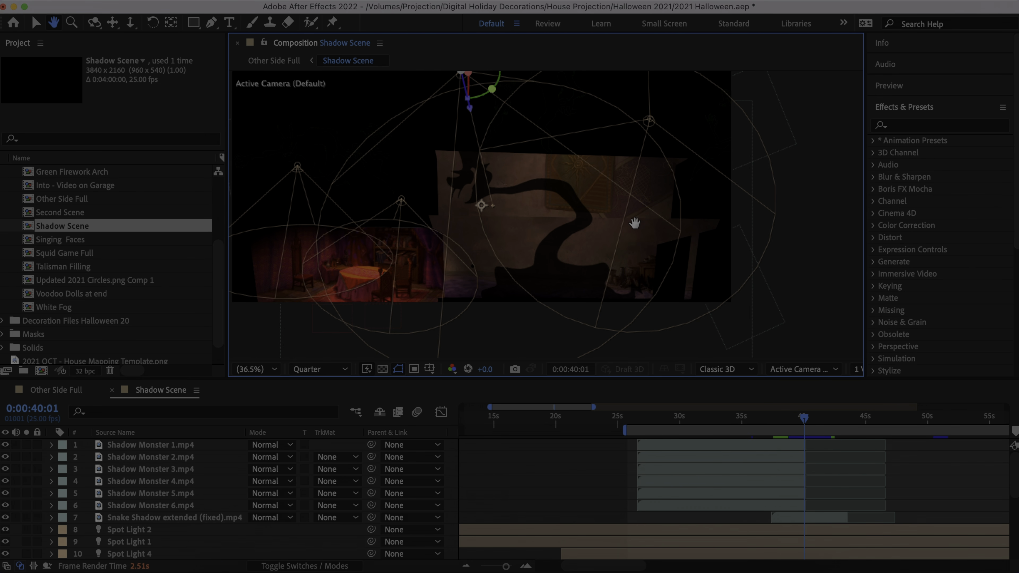
drag(435, 203, 521, 256)
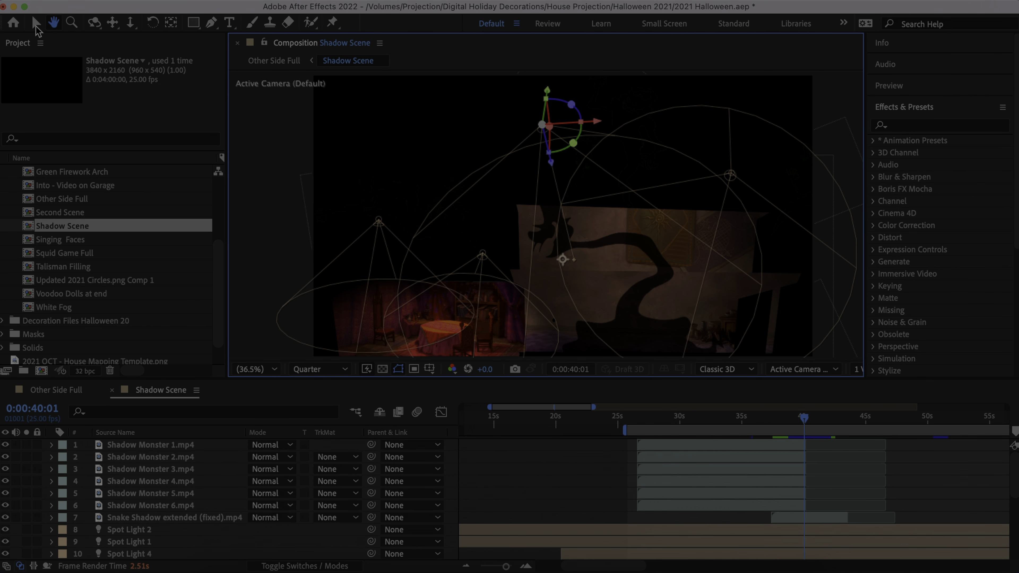
click(36, 26)
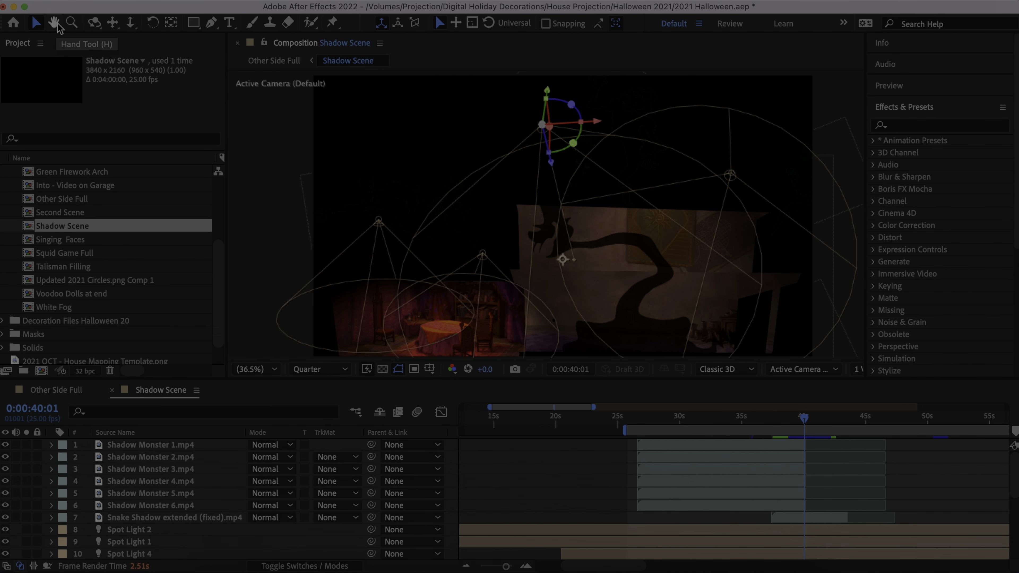
- Zoom the composition view in to 400% on the snake shadow's head with the Zoom tool, and back out to 50%
click(75, 24)
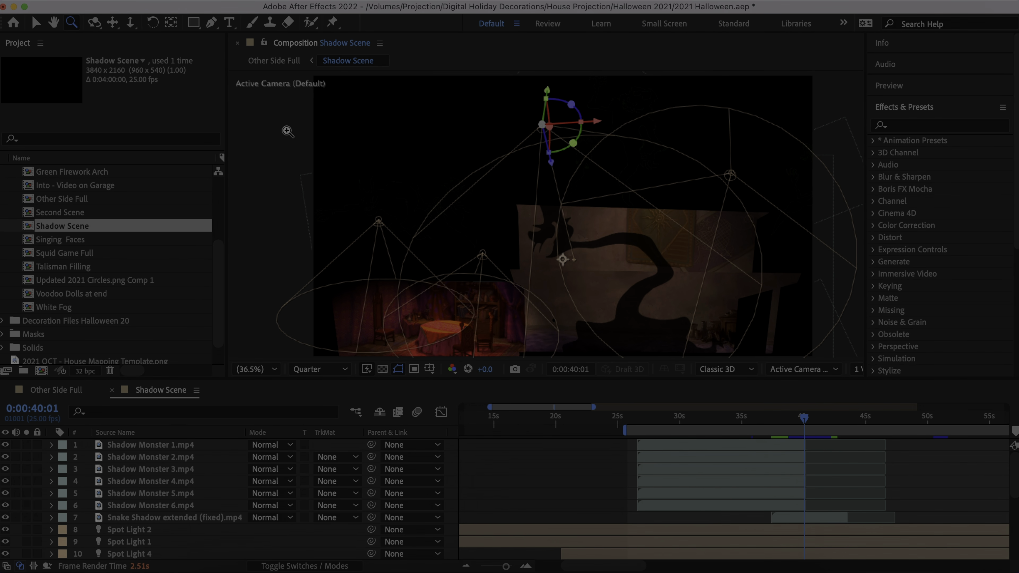
click(496, 202)
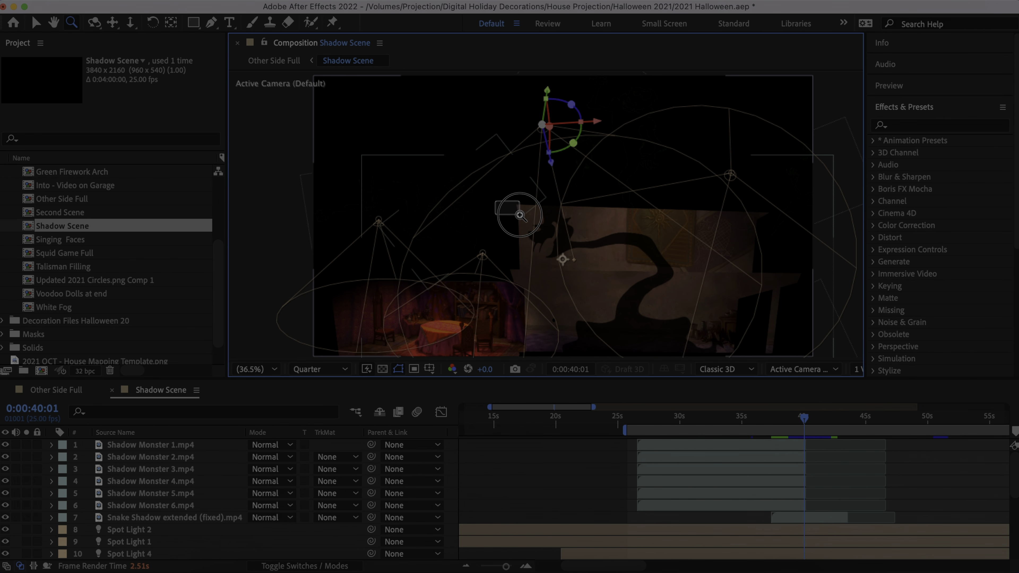
drag(513, 210, 635, 286)
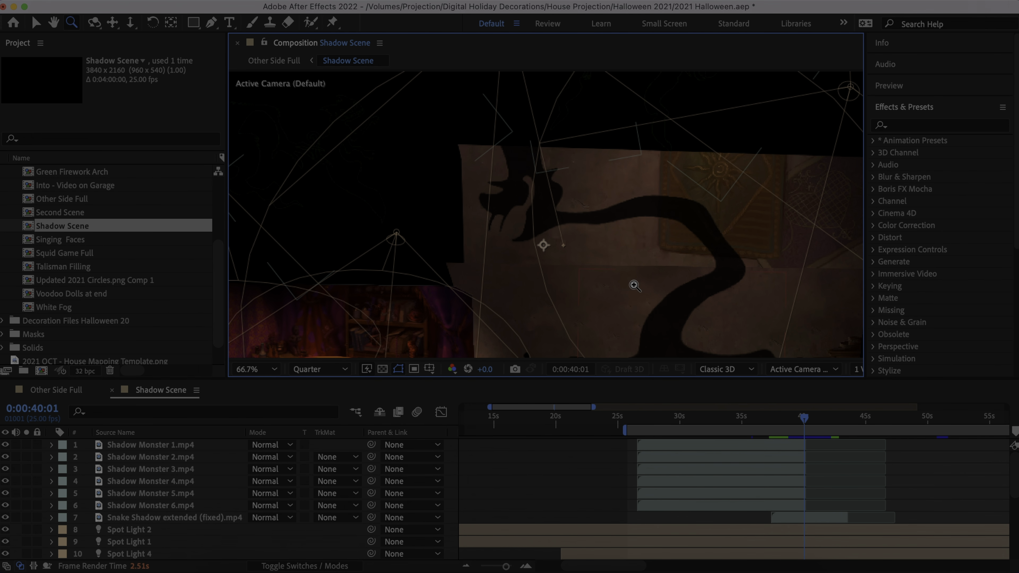
click(524, 210)
click(524, 210)
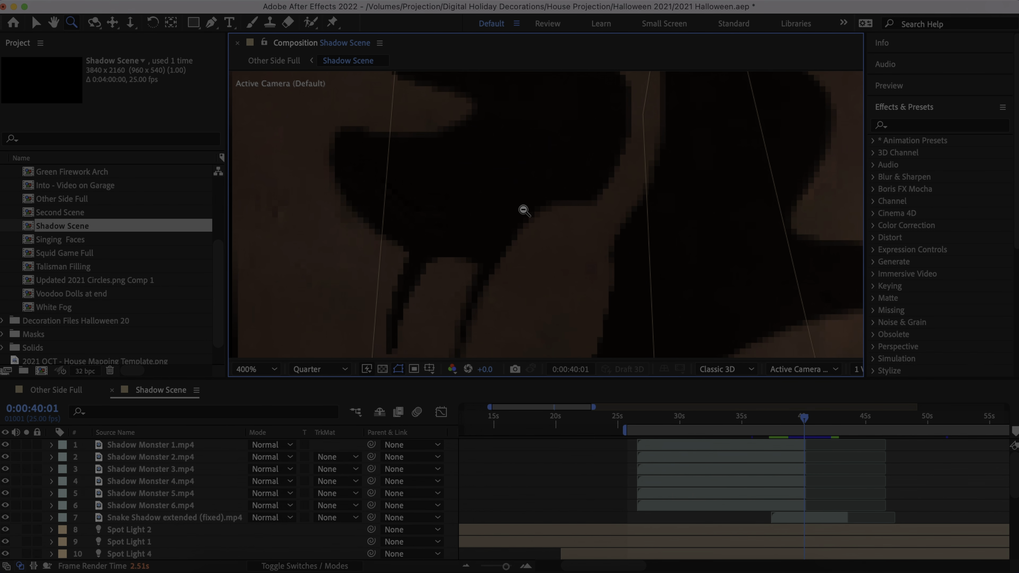
alt+click(524, 210)
alt+click(523, 210)
alt+click(524, 210)
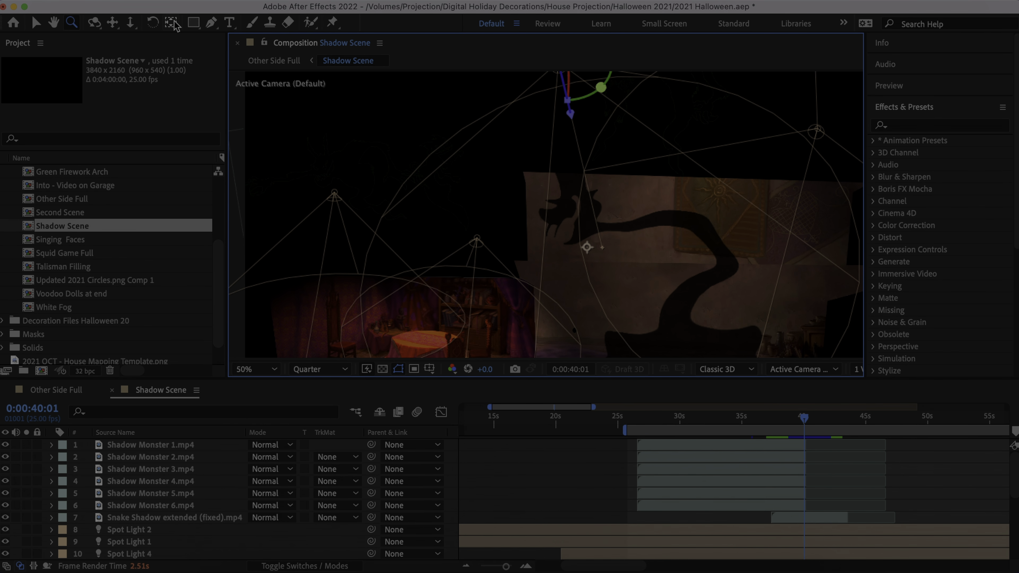
- Activate the Rectangle tool and inspect its fill and stroke color pickers, cancelling each one
click(195, 23)
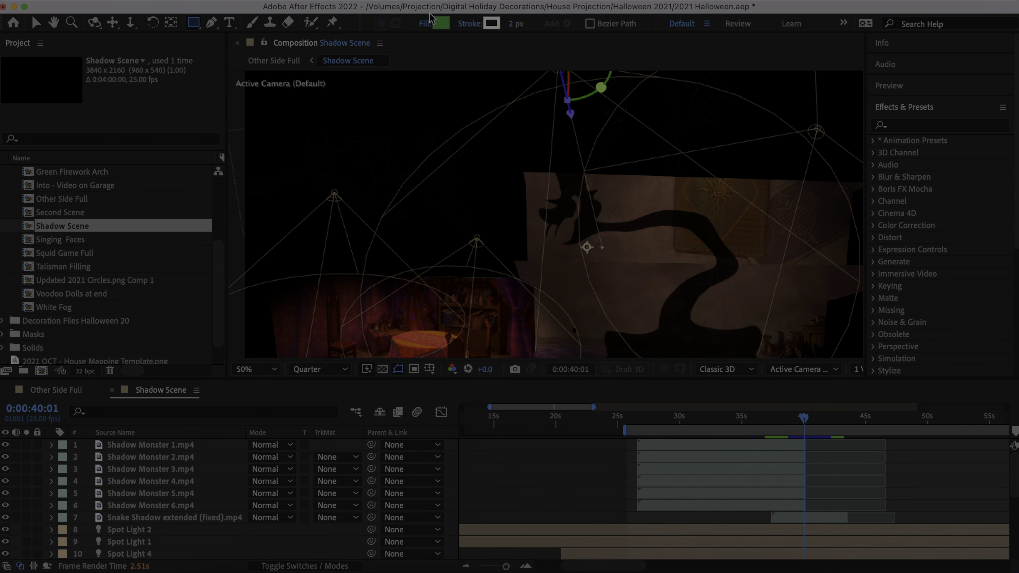
click(442, 24)
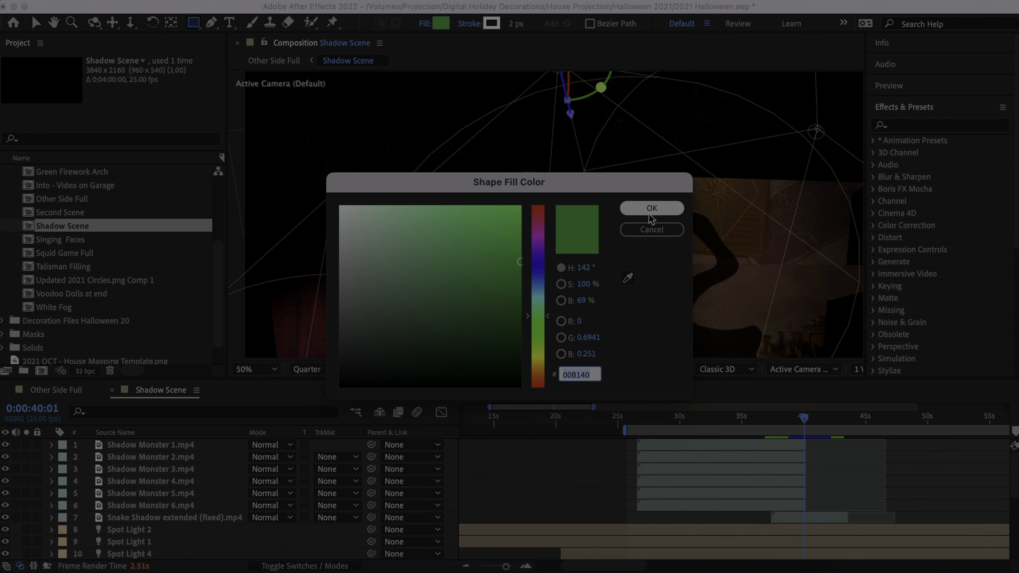
click(647, 232)
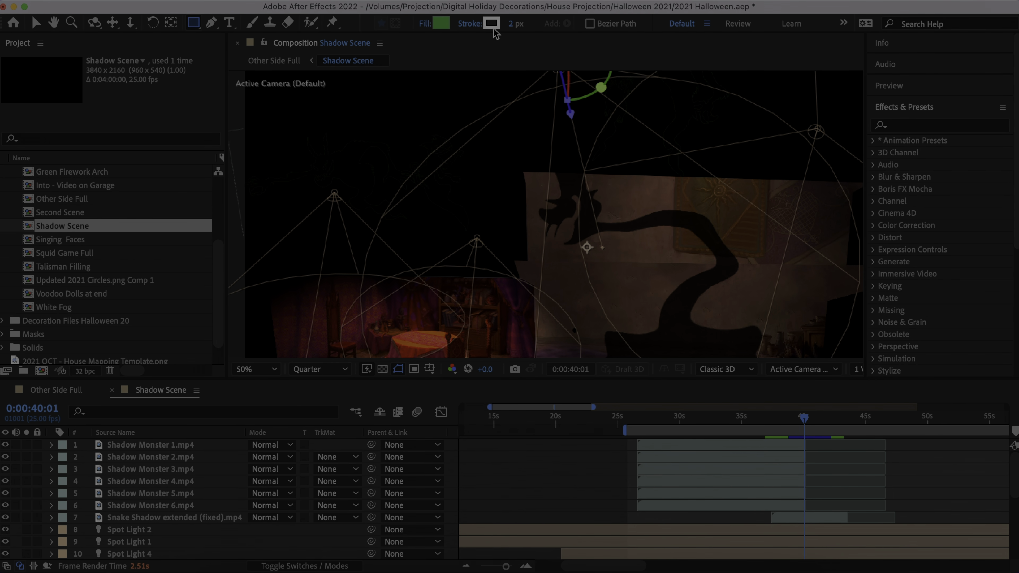
click(492, 23)
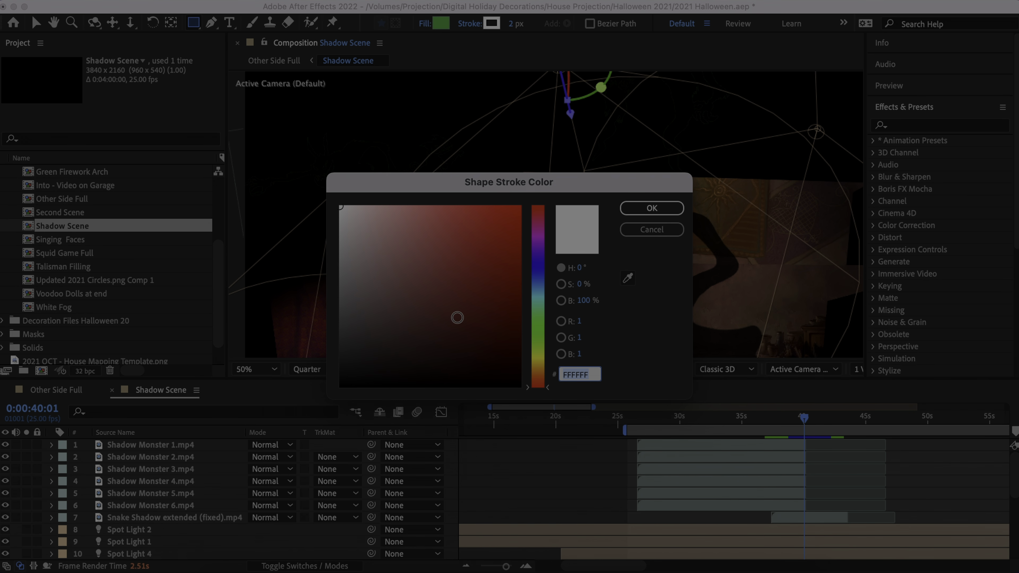
click(628, 279)
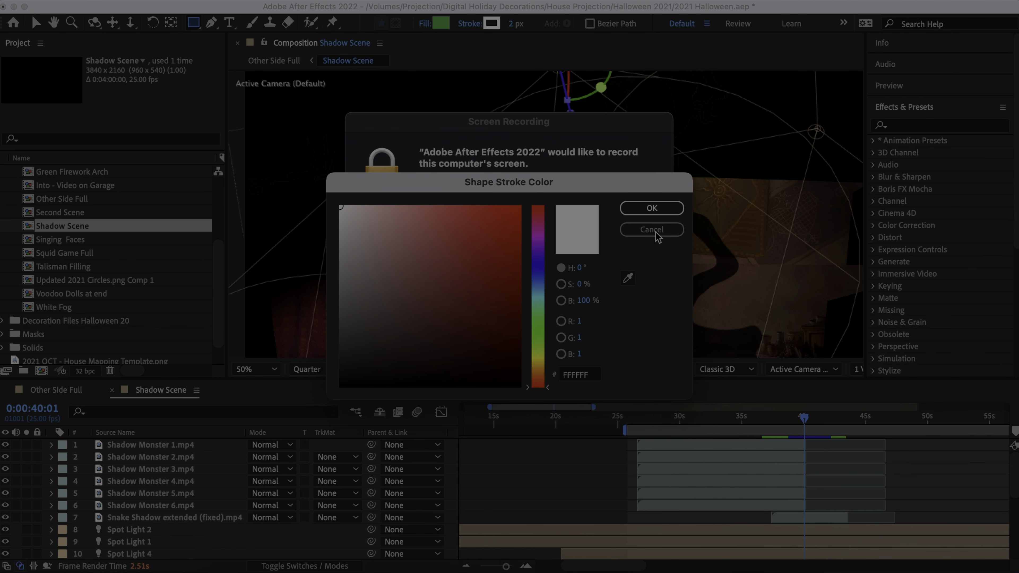
click(653, 230)
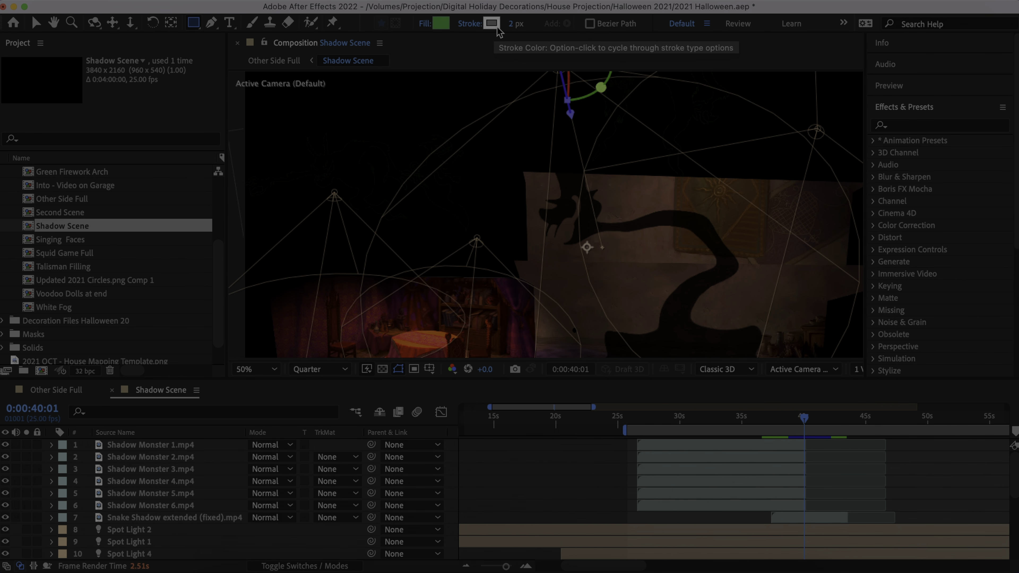
- Activate the Pen, Horizontal Type, Brush and Clone Stamp tools one after another to view their options
click(212, 28)
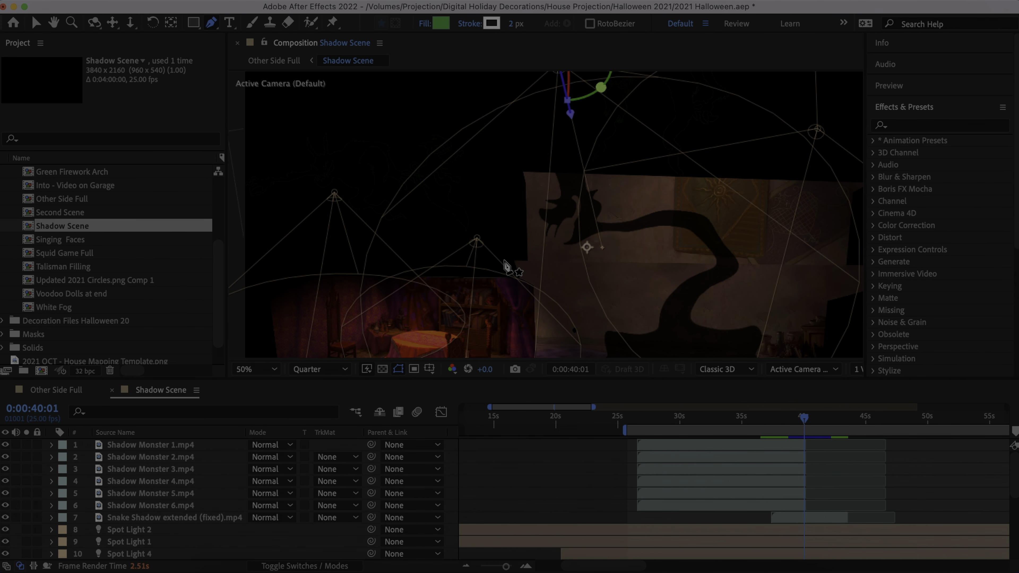
click(233, 24)
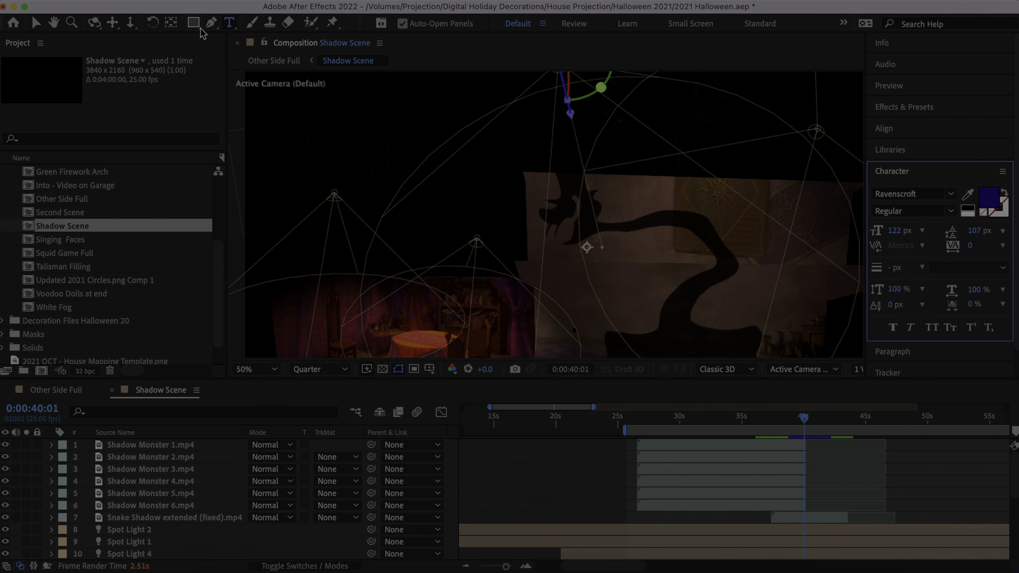
drag(195, 25, 268, 39)
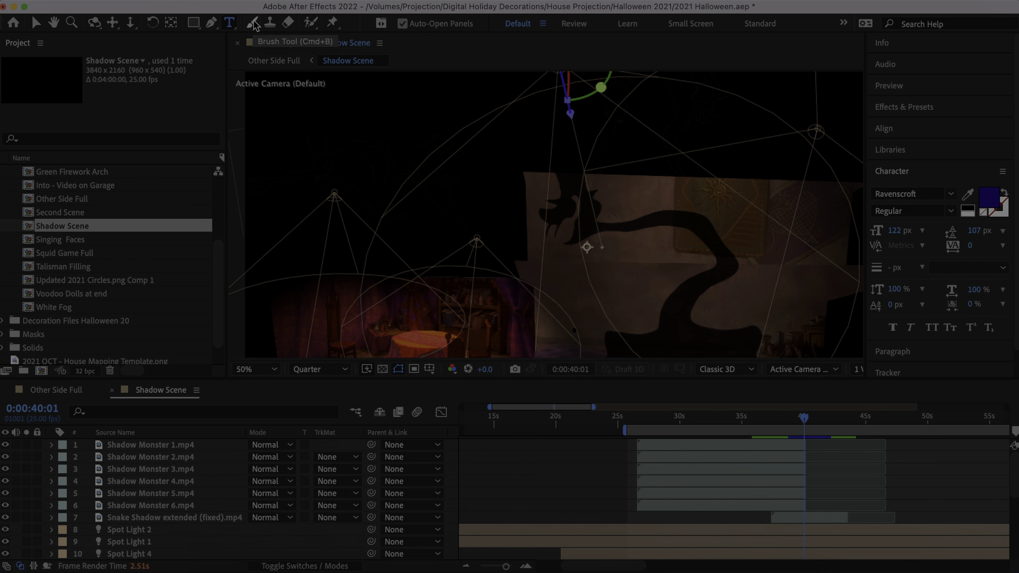
click(254, 23)
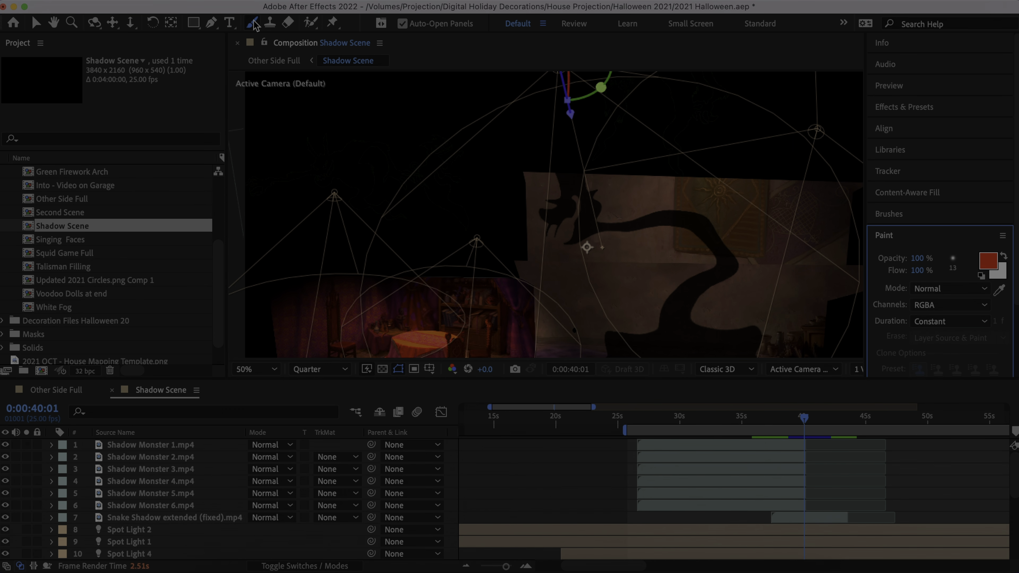
click(271, 28)
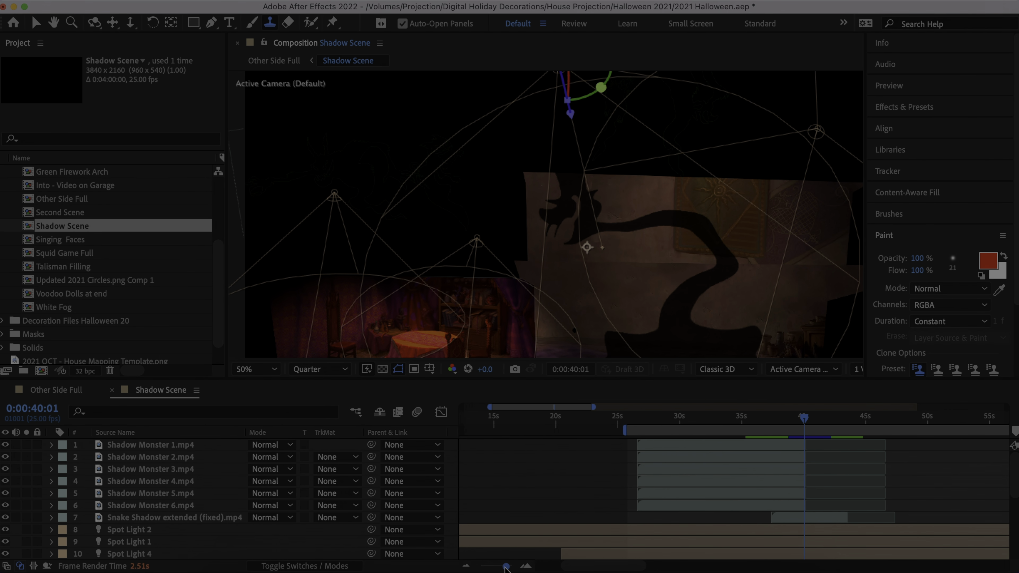
- Zoom the Shadow Scene timeline out until its time ruler extends past 02:00s
mouse_move(506, 567)
mouse_down()
mouse_move(481, 567)
mouse_move(498, 568)
mouse_up()
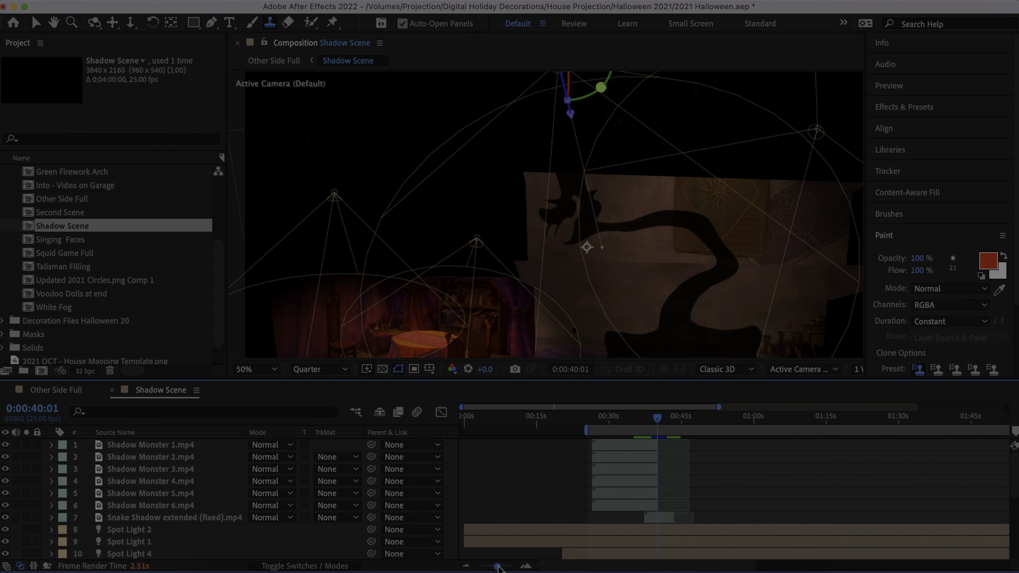
drag(718, 407, 801, 415)
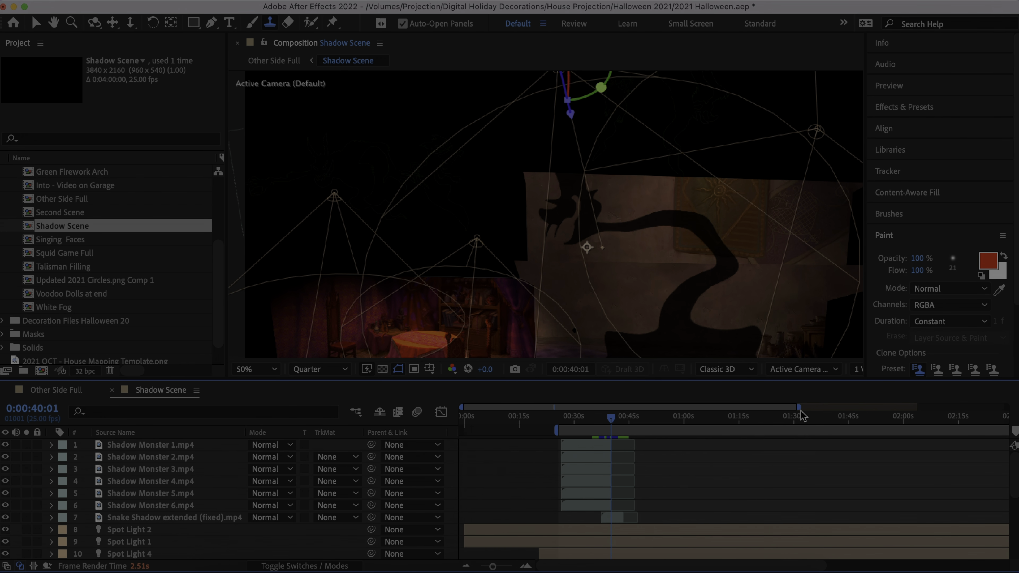